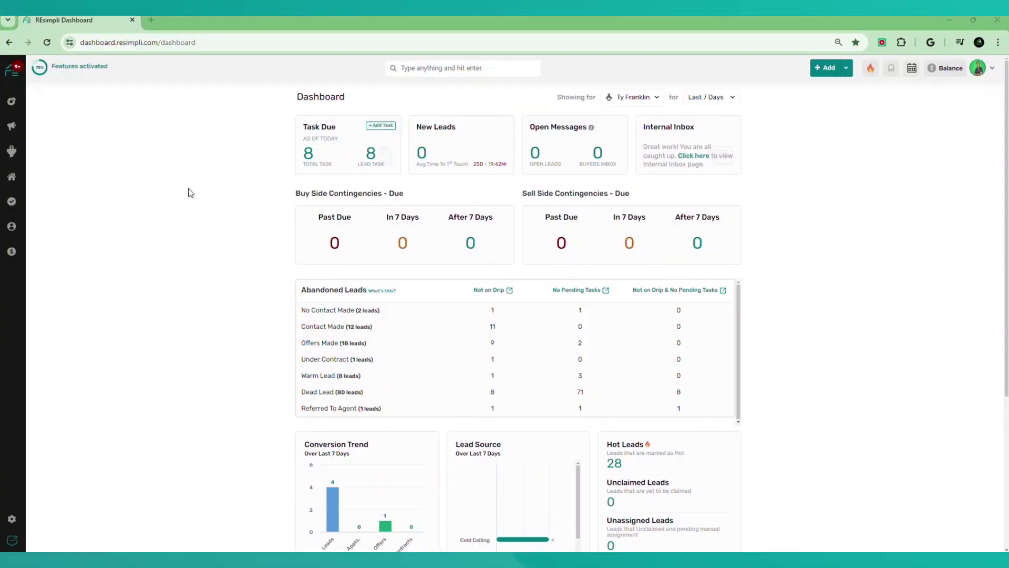
Step: Bring up the MARKETING flyout from the megaphone icon in the left sidebar
{"action": "mouse_move", "coordinate": [15, 127]}
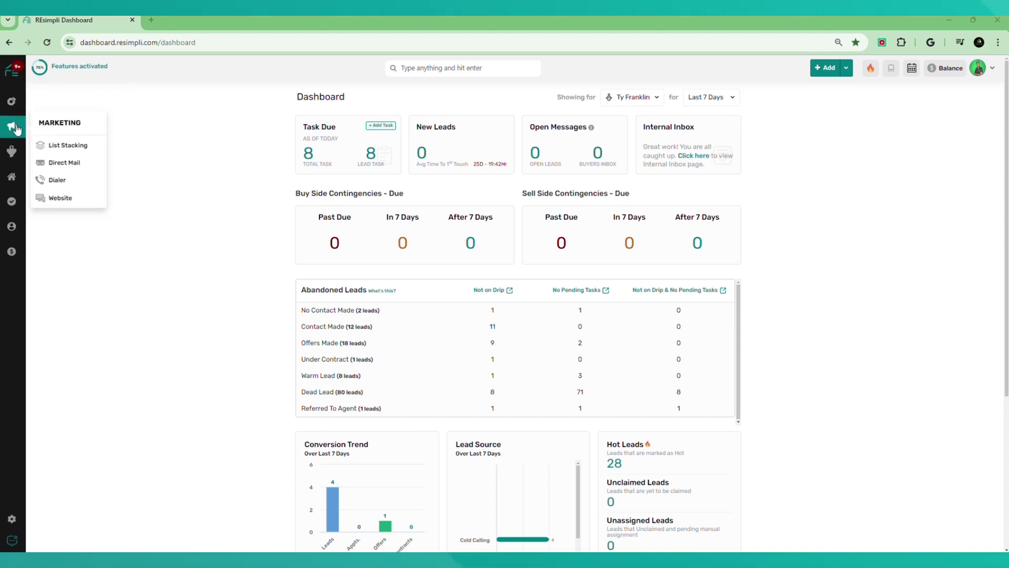
Step: Open the List Stacking dashboard and highlight the 7,054 total records and 128 In Leads figures
{"action": "left_click", "coordinate": [63, 146]}
{"action": "left_click", "coordinate": [57, 136]}
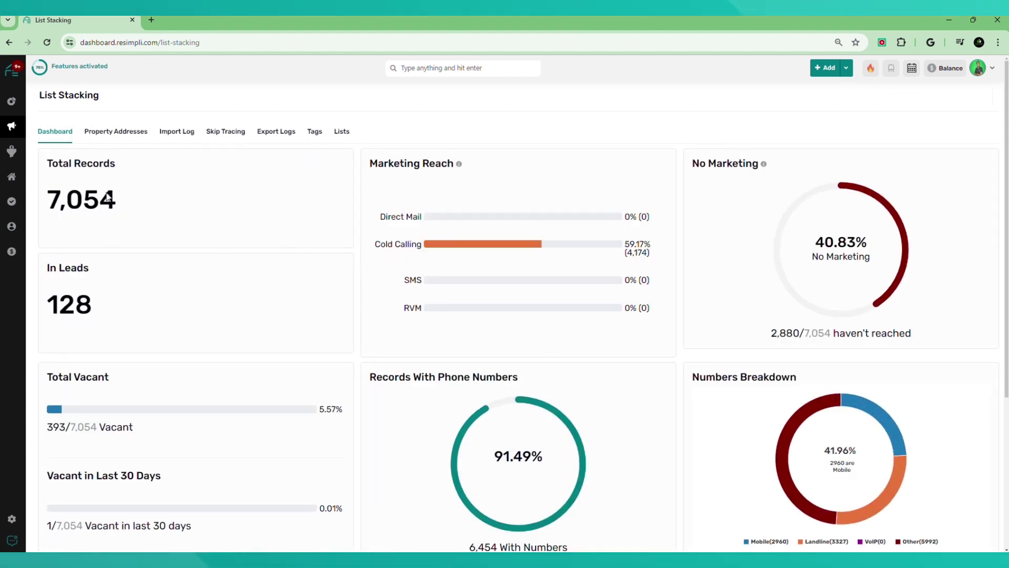
{"action": "left_click_drag", "start_coordinate": [51, 204], "coordinate": [143, 204]}
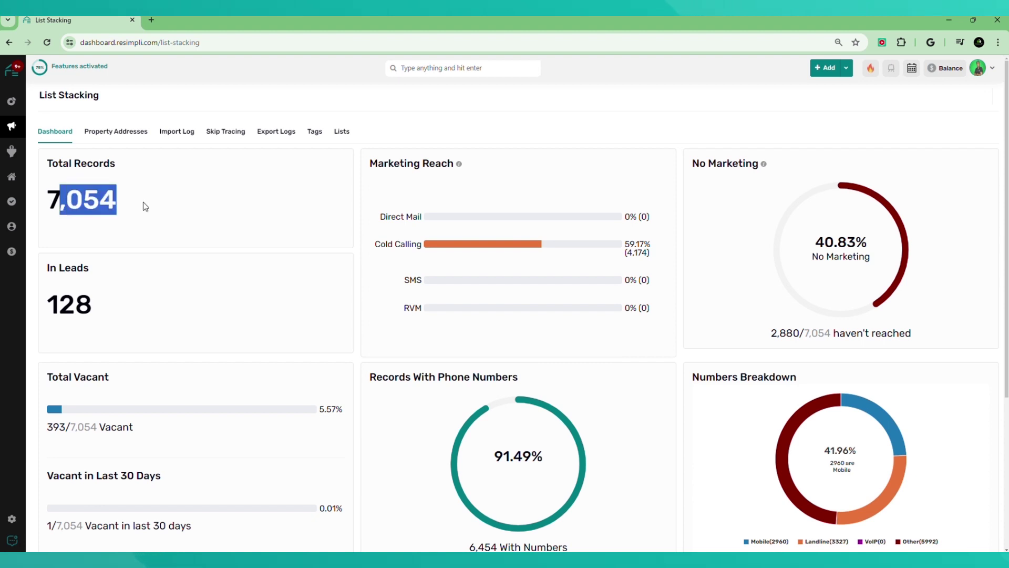
{"action": "left_click", "coordinate": [198, 214]}
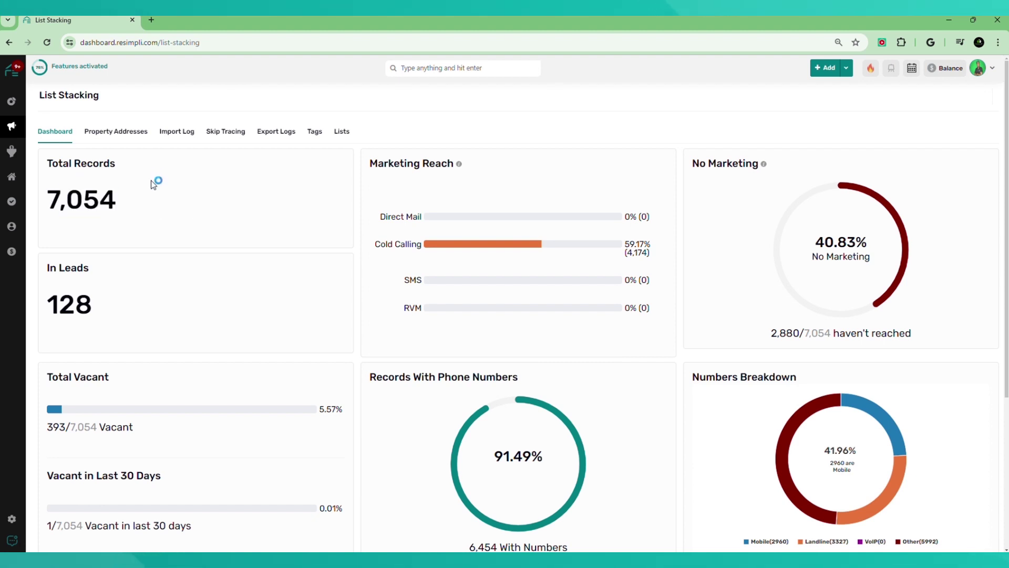
{"action": "left_click_drag", "start_coordinate": [62, 305], "coordinate": [123, 301]}
{"action": "left_click", "coordinate": [122, 302]}
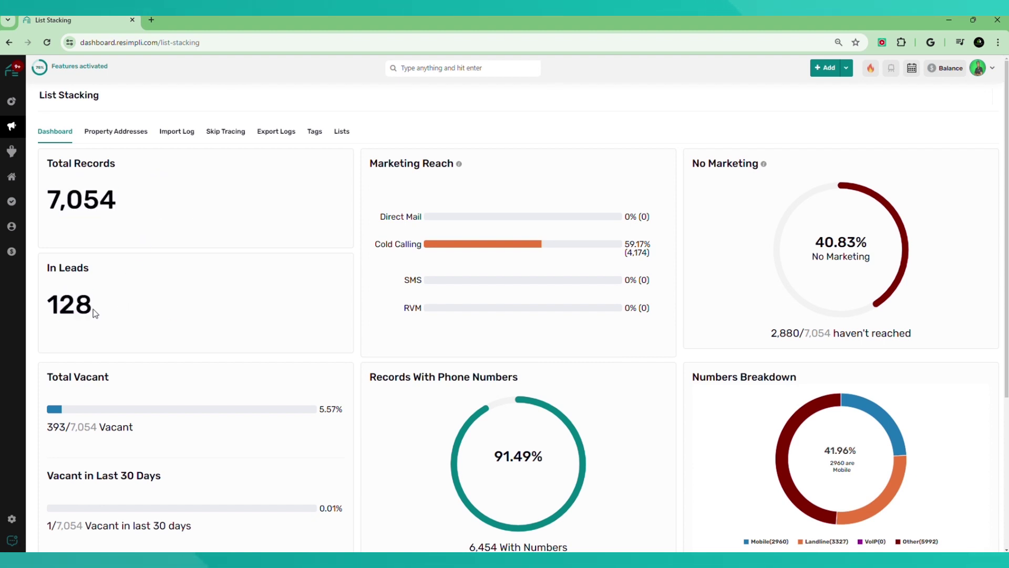
Step: Scroll through the stat cards, highlighting the No Marketing title and count
{"action": "left_click_drag", "start_coordinate": [708, 164], "coordinate": [720, 167]}
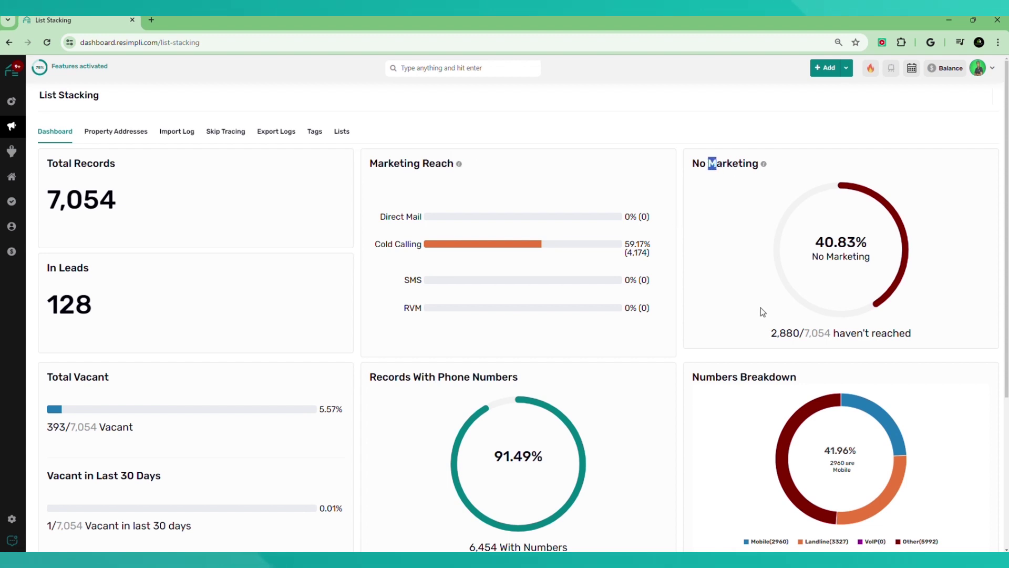
{"action": "scroll", "coordinate": [759, 310], "scroll_direction": "down", "scroll_amount": 1}
{"action": "left_click", "coordinate": [771, 216]}
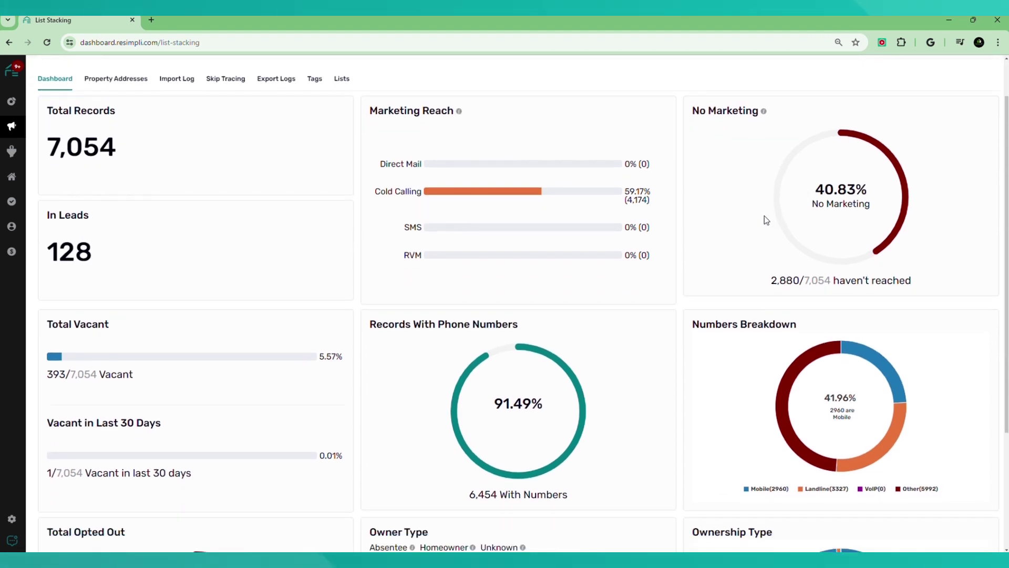
{"action": "scroll", "coordinate": [765, 219], "scroll_direction": "down", "scroll_amount": 2}
{"action": "left_click_drag", "start_coordinate": [771, 175], "coordinate": [828, 172]}
{"action": "left_click", "coordinate": [798, 181]}
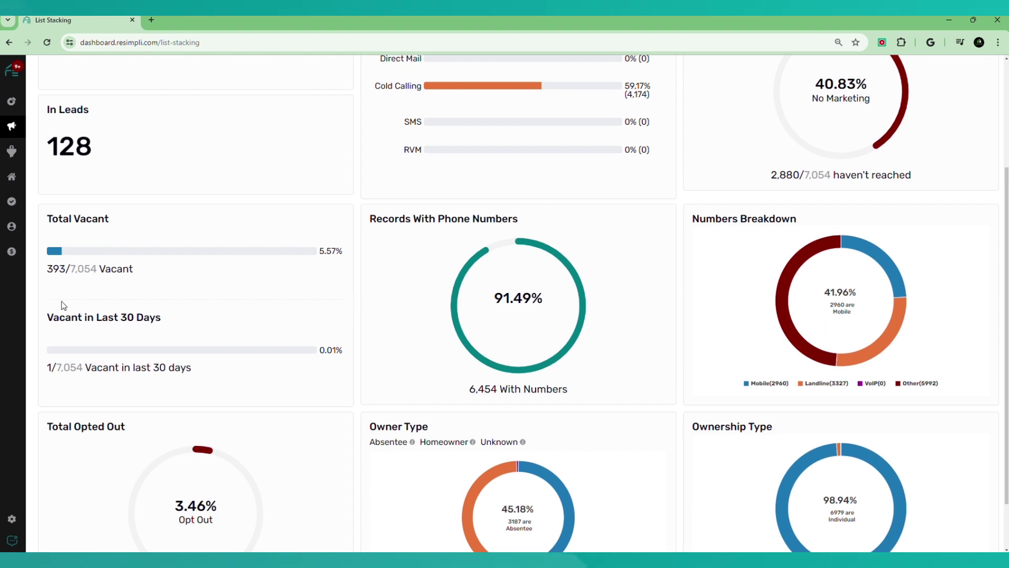
{"action": "scroll", "coordinate": [64, 305], "scroll_direction": "down", "scroll_amount": 1}
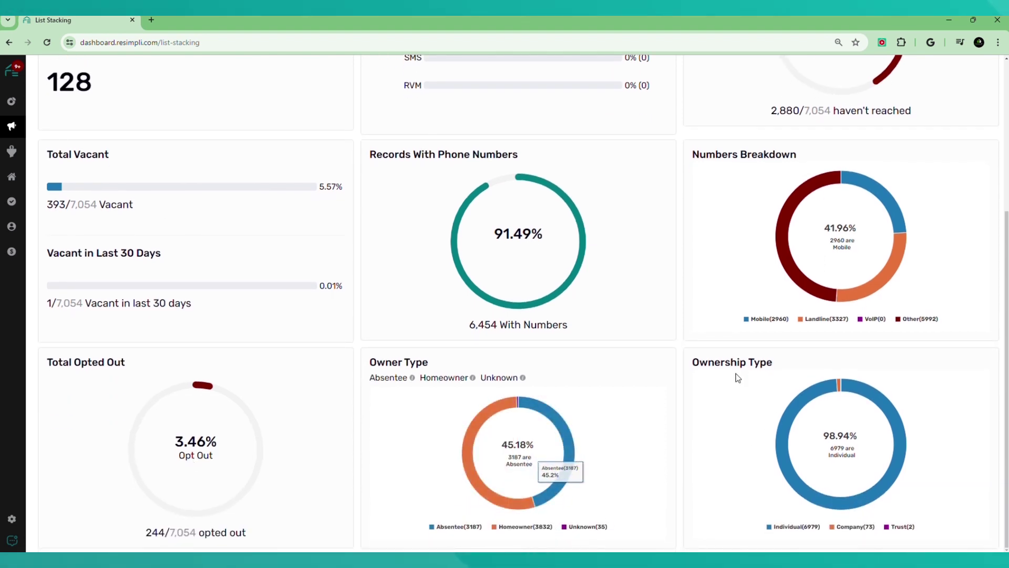
{"action": "scroll", "coordinate": [822, 496], "scroll_direction": "up", "scroll_amount": 1}
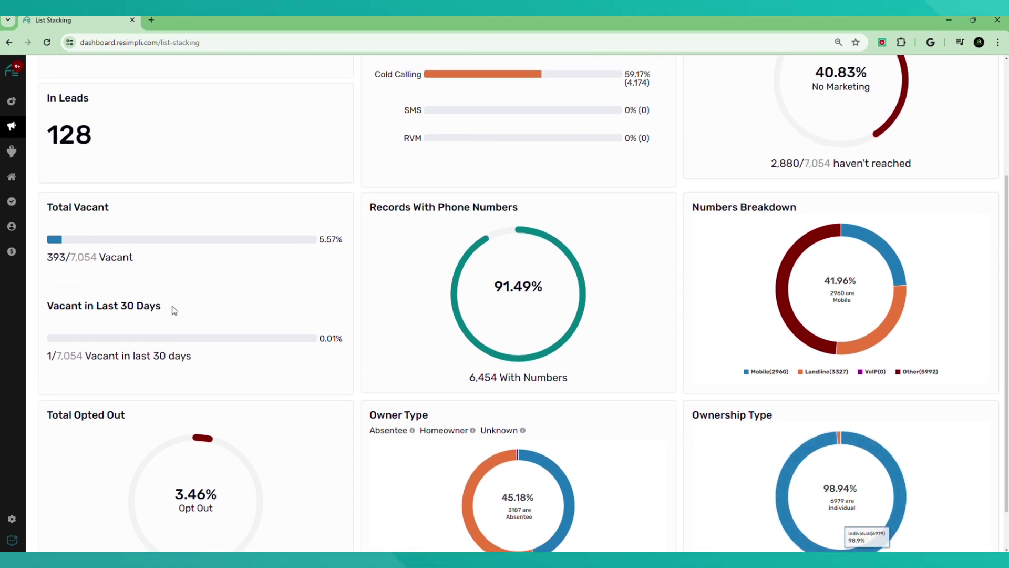
{"action": "scroll", "coordinate": [242, 284], "scroll_direction": "up", "scroll_amount": 3}
{"action": "scroll", "coordinate": [480, 389], "scroll_direction": "down", "scroll_amount": 4}
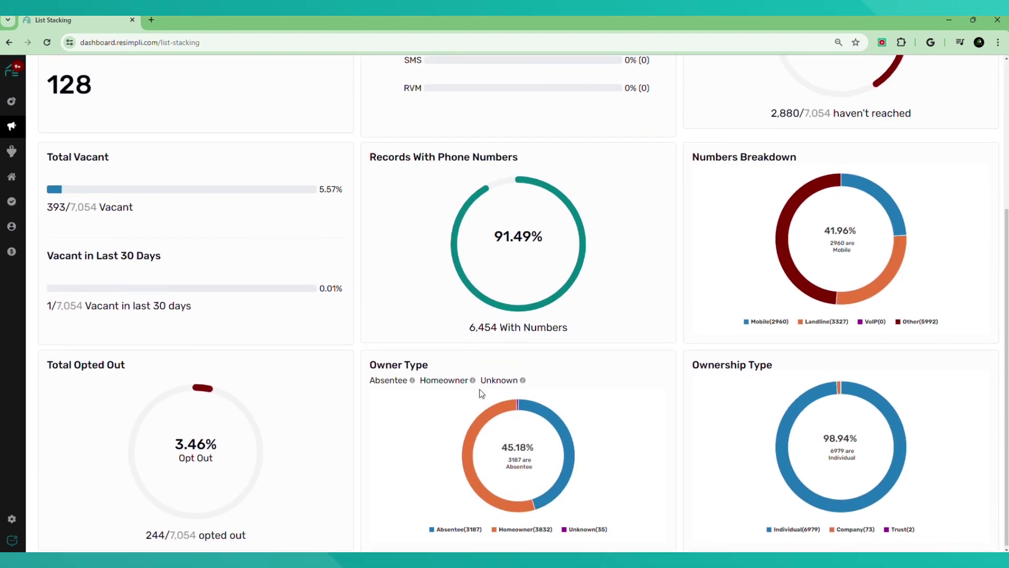
{"action": "scroll", "coordinate": [282, 346], "scroll_direction": "up", "scroll_amount": 4}
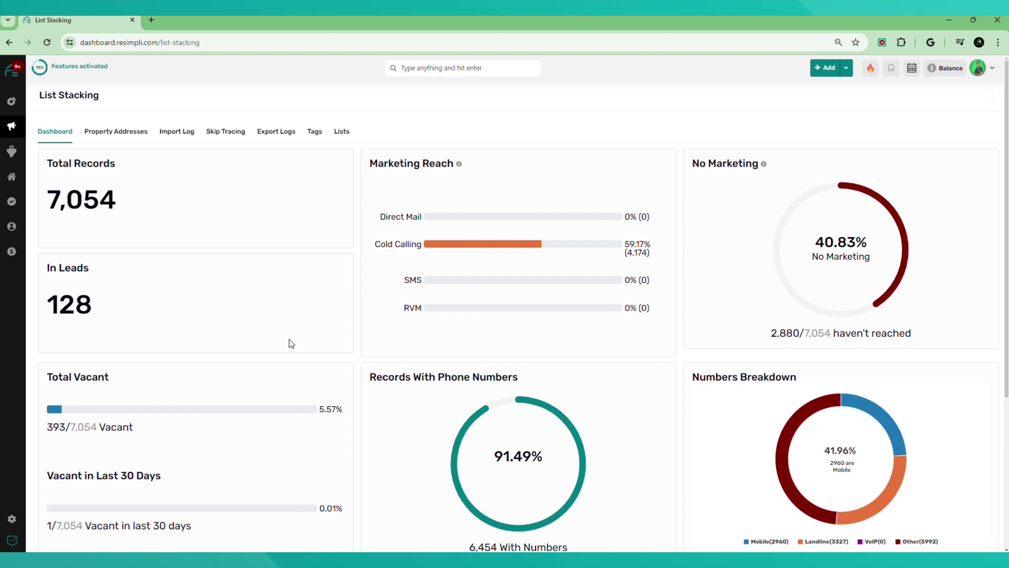
Step: Show the List Stacking property address records
{"action": "left_click", "coordinate": [112, 132]}
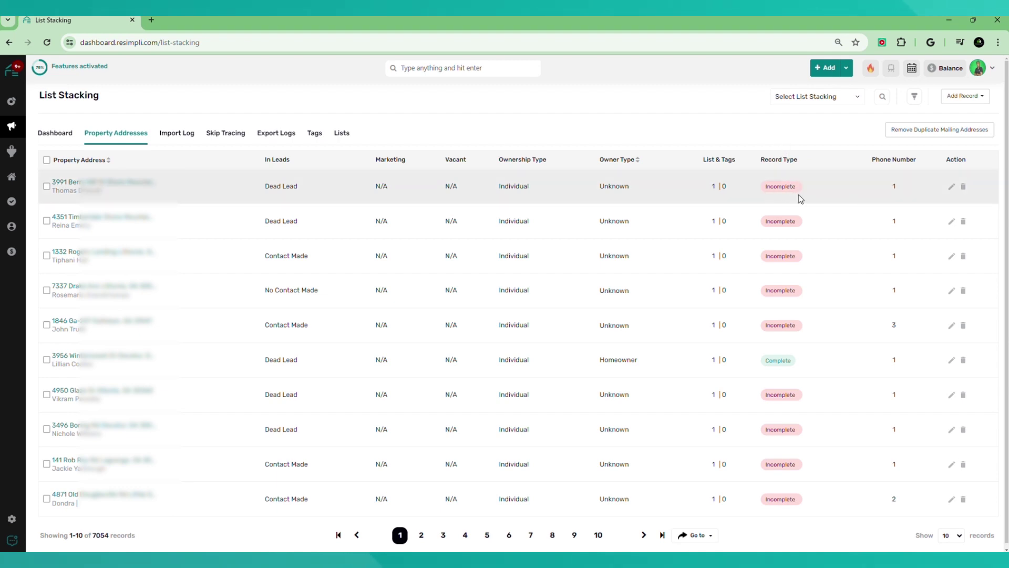
{"action": "mouse_move", "coordinate": [781, 186]}
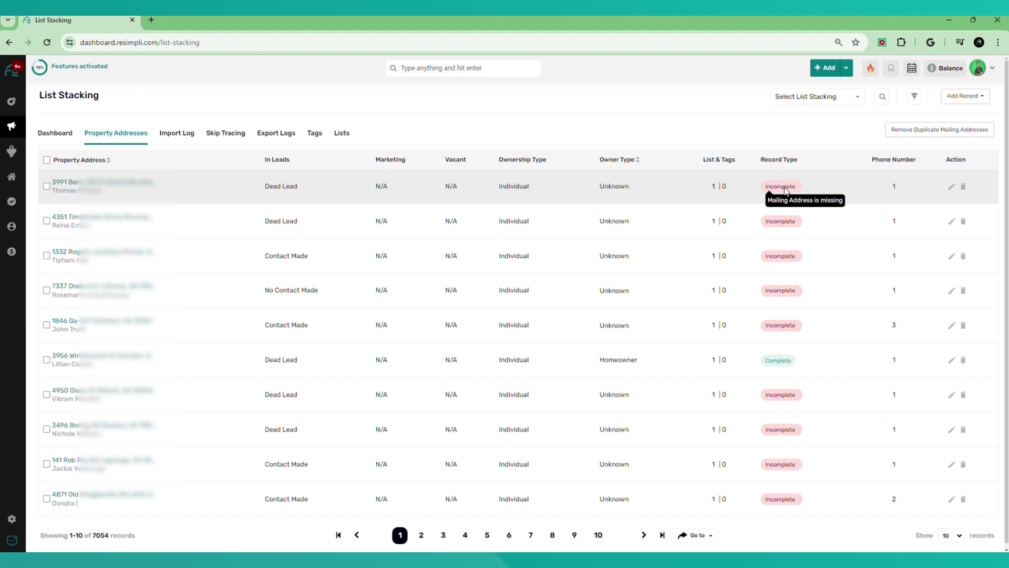
{"action": "mouse_move", "coordinate": [784, 326]}
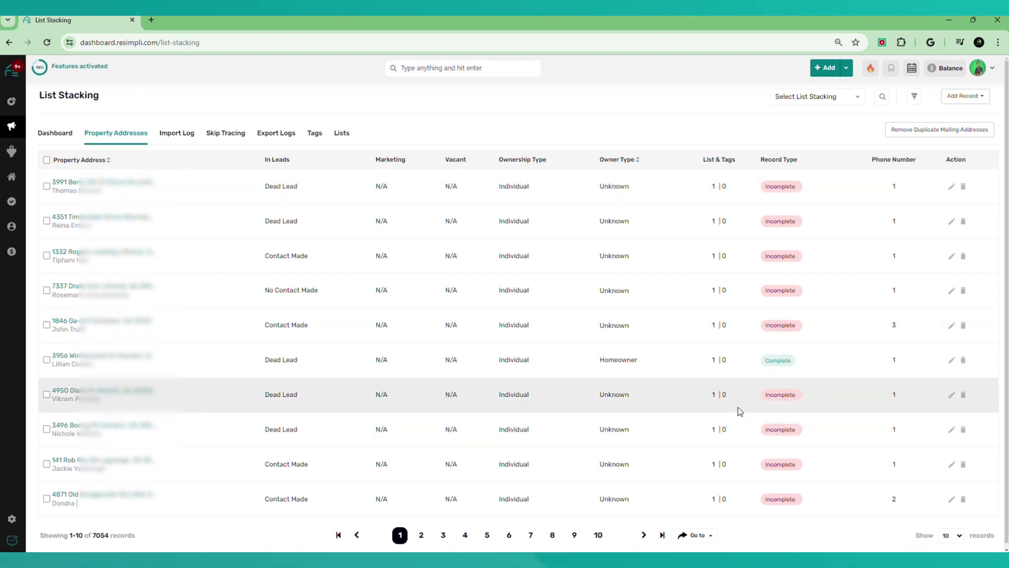
Step: Page through the records to pages 2, 3, 4 and 9, then view the Import Log
{"action": "left_click", "coordinate": [423, 541]}
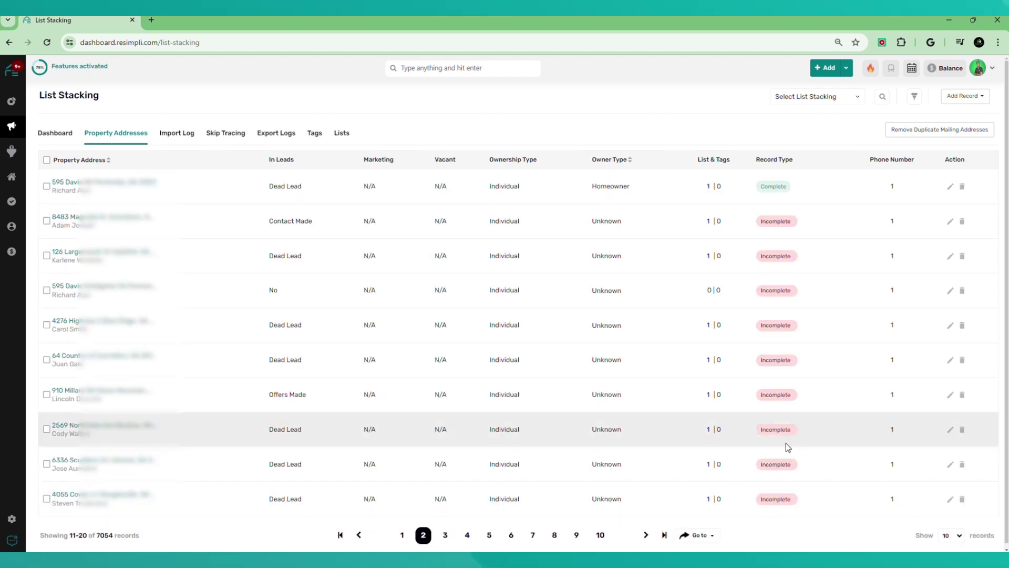
{"action": "left_click", "coordinate": [446, 535]}
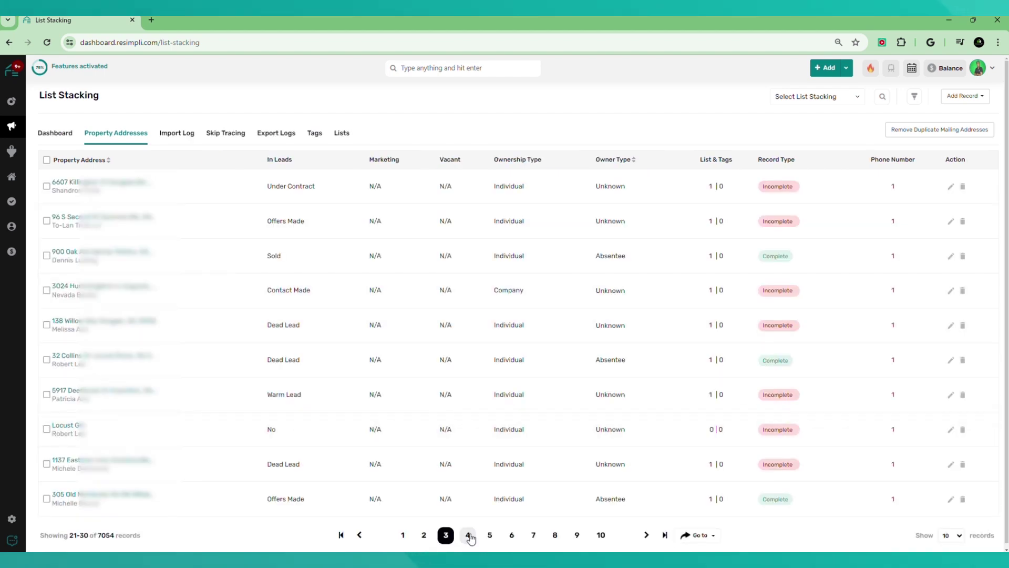
{"action": "left_click", "coordinate": [467, 535]}
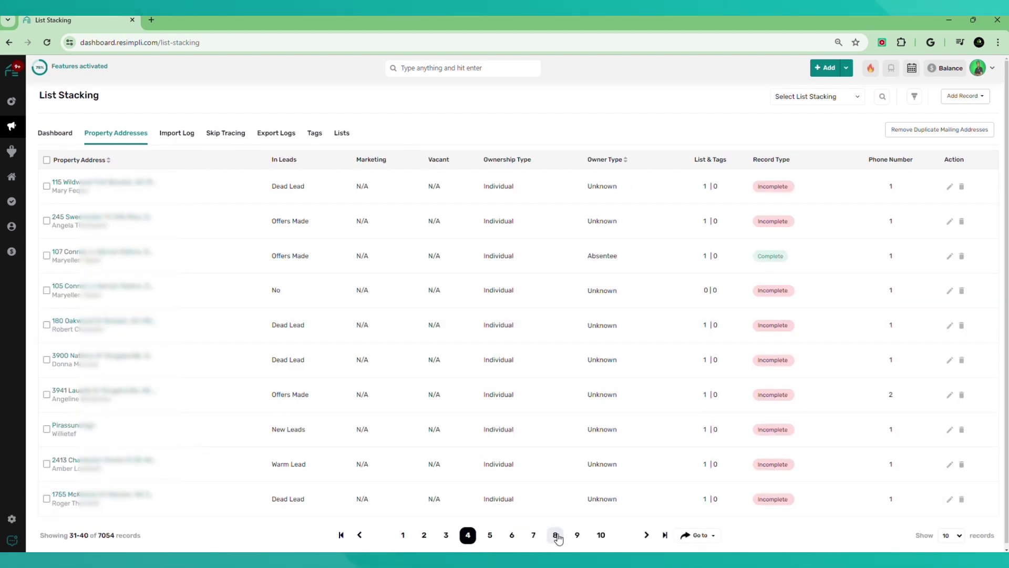
{"action": "left_click", "coordinate": [576, 535]}
{"action": "mouse_move", "coordinate": [761, 436]}
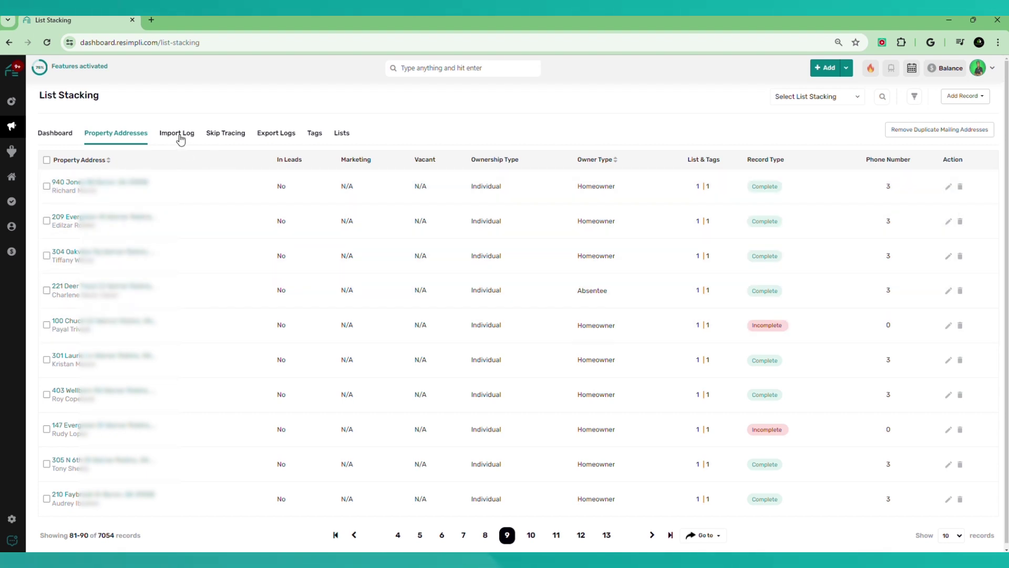
{"action": "left_click", "coordinate": [180, 137]}
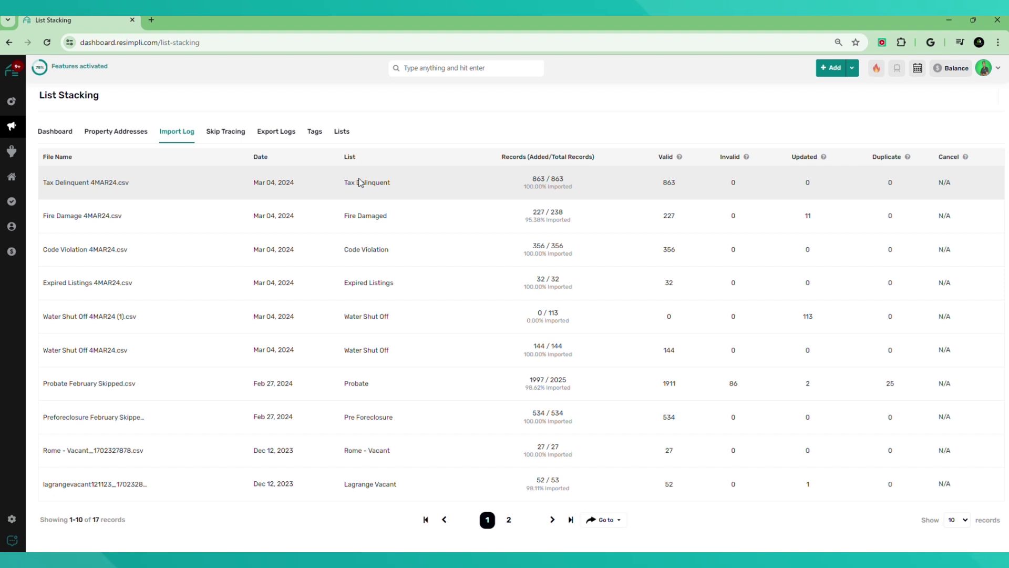
Step: Check the Skip Tracing and empty Export Logs histories, ending on the 15-tag Tags table
{"action": "left_click", "coordinate": [227, 136]}
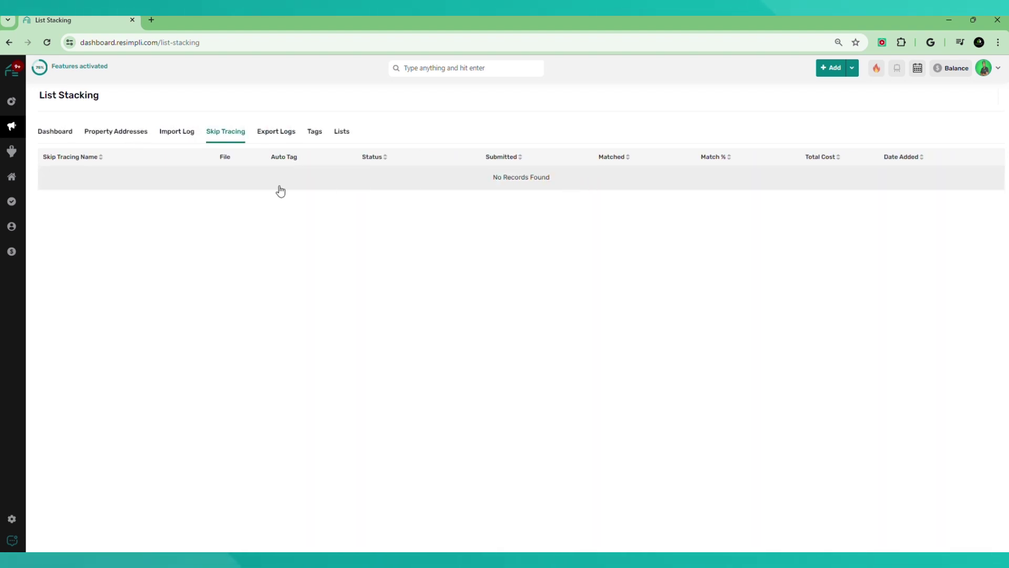
{"action": "left_click", "coordinate": [271, 133]}
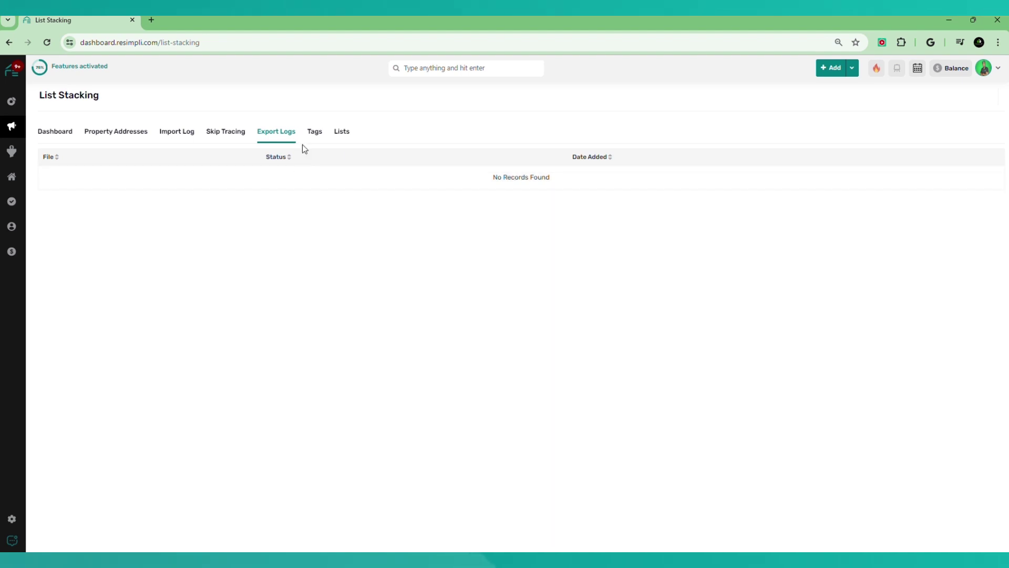
{"action": "left_click", "coordinate": [314, 132]}
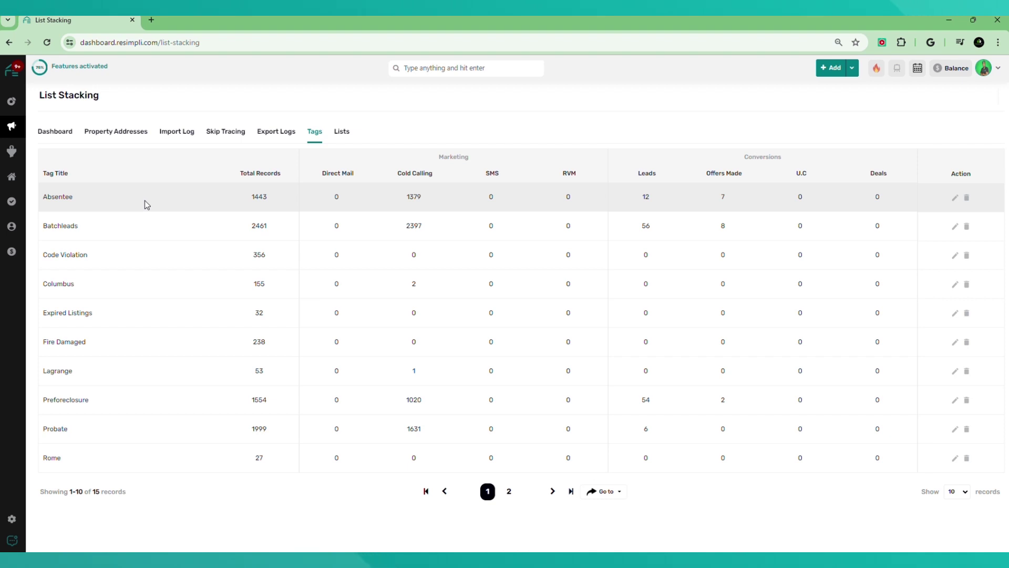
Step: Look over the saved Lists, then go back to page 1 of the Property Addresses records
{"action": "left_click", "coordinate": [339, 132]}
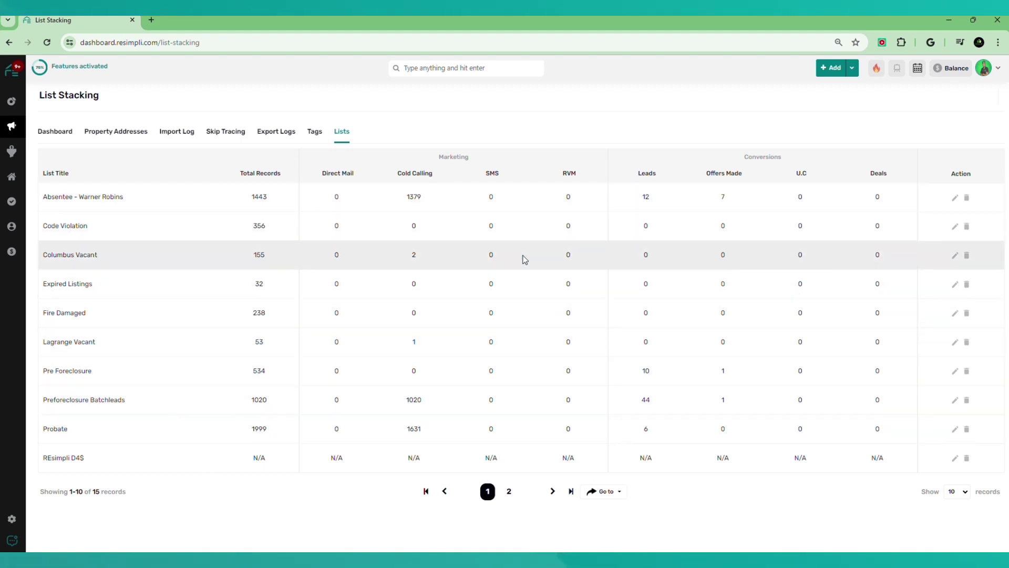
{"action": "left_click", "coordinate": [59, 135]}
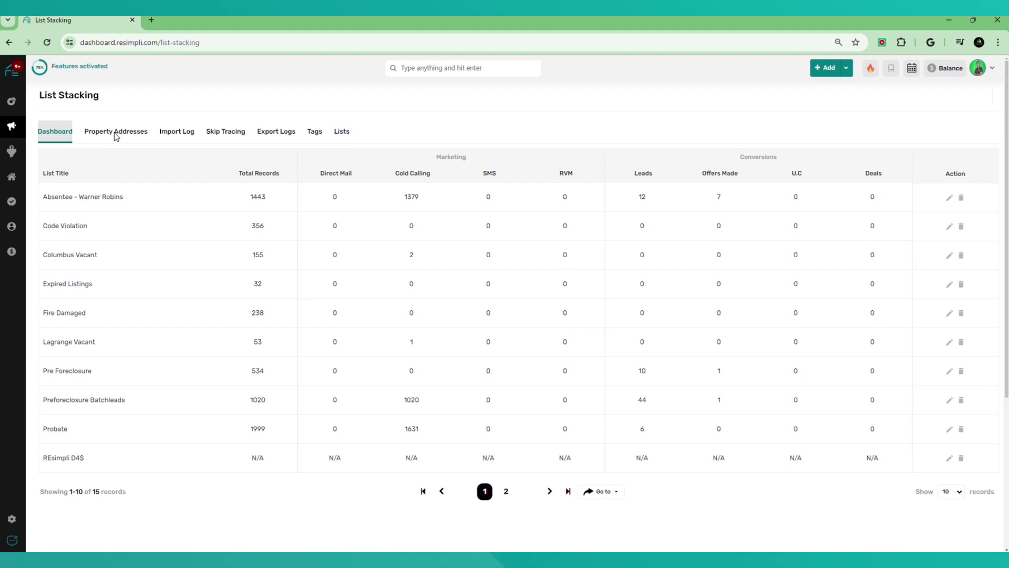
{"action": "left_click", "coordinate": [116, 134]}
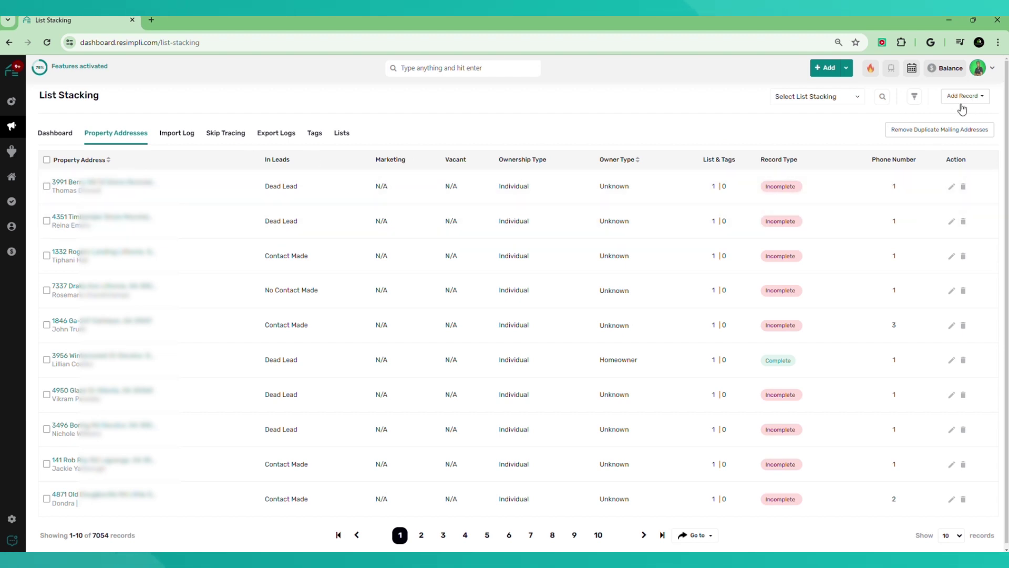
Step: Bulk-upload FD4524.csv from Downloads, reaching the Map Columns step
{"action": "left_click", "coordinate": [981, 97]}
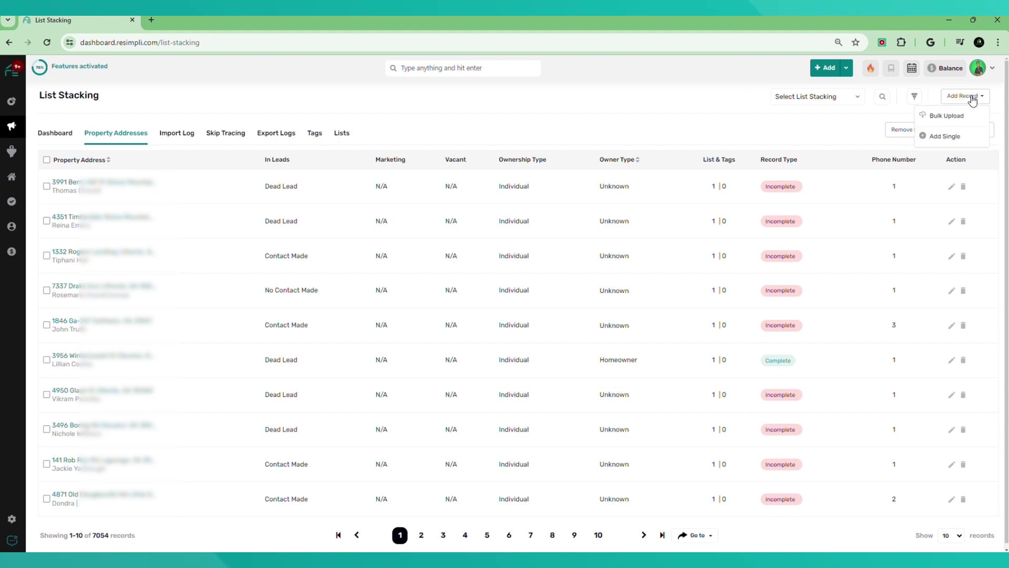
{"action": "left_click", "coordinate": [946, 118]}
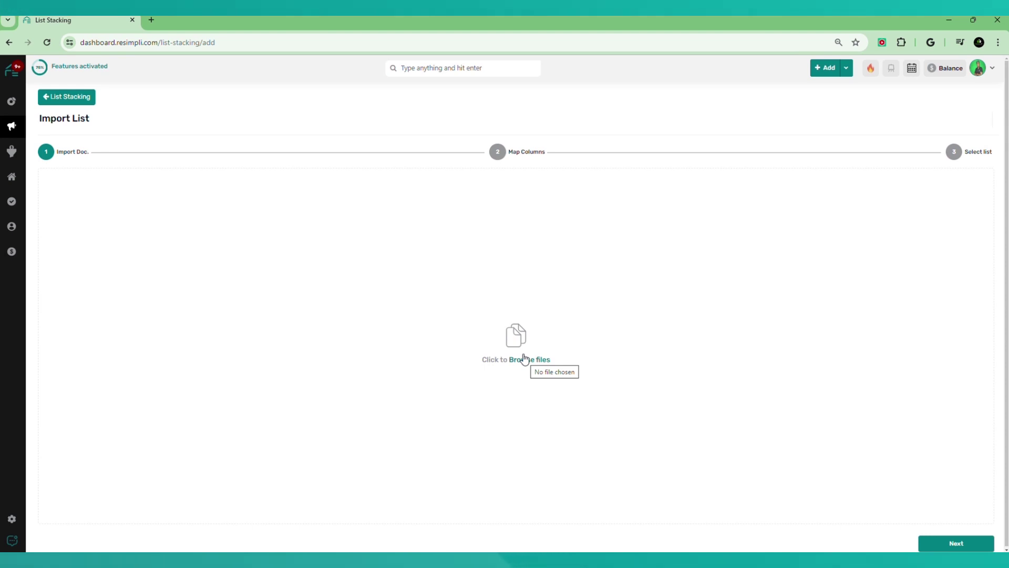
{"action": "left_click", "coordinate": [526, 362]}
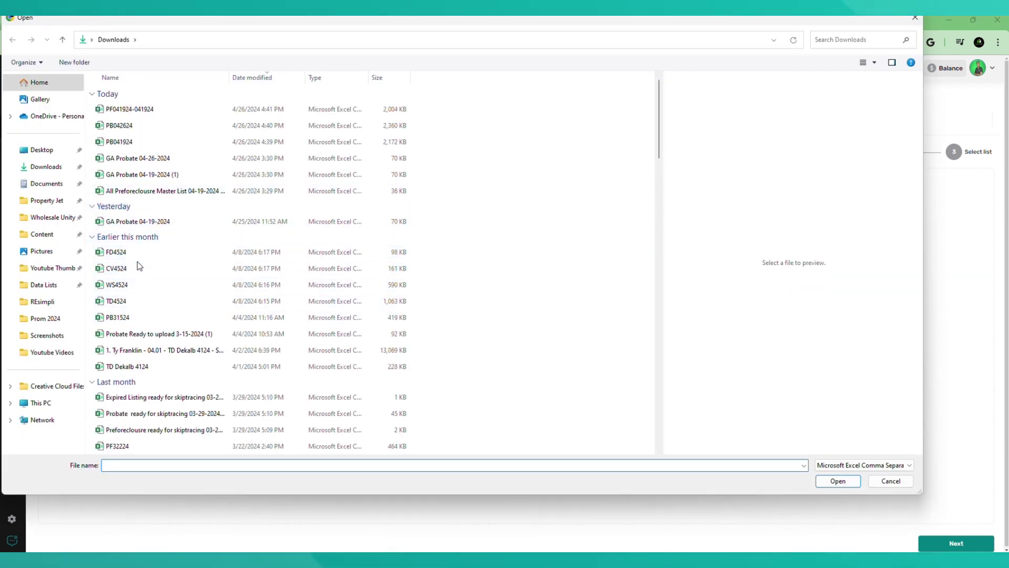
{"action": "left_click", "coordinate": [149, 251]}
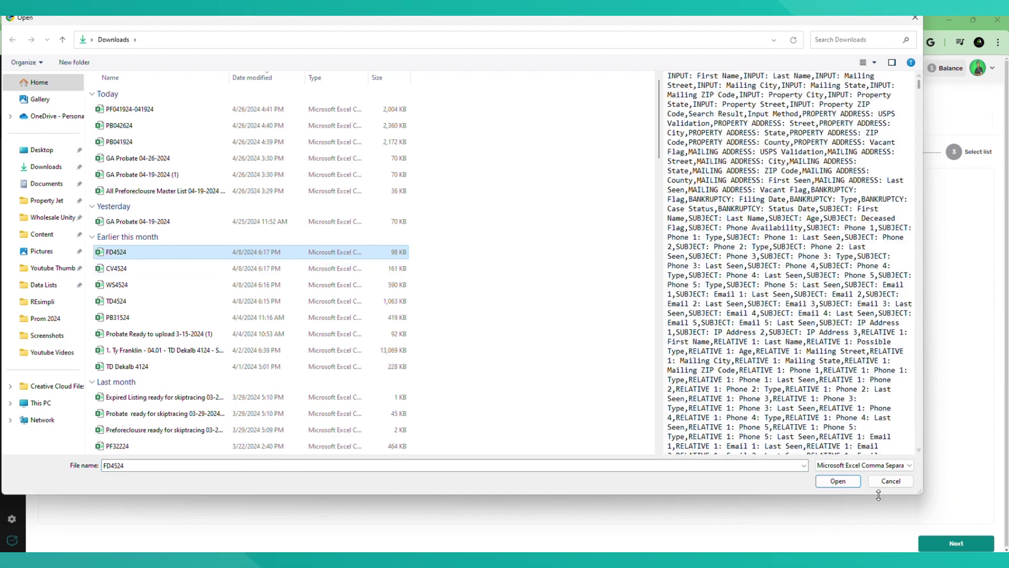
{"action": "left_click", "coordinate": [838, 481]}
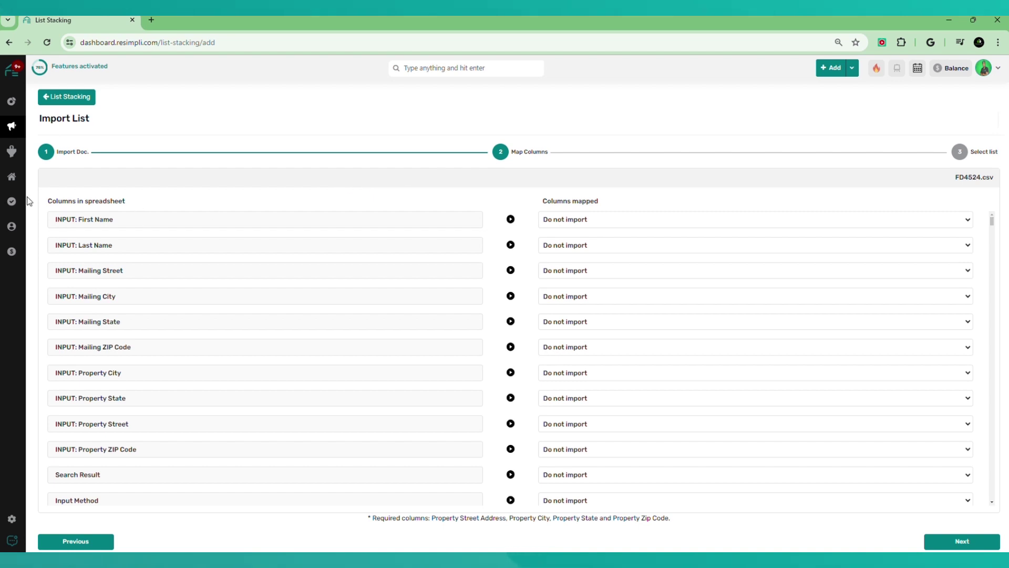
Step: Review the column headings and the note requiring Property Street, City, State and Zip Code
{"action": "double_click", "coordinate": [62, 200]}
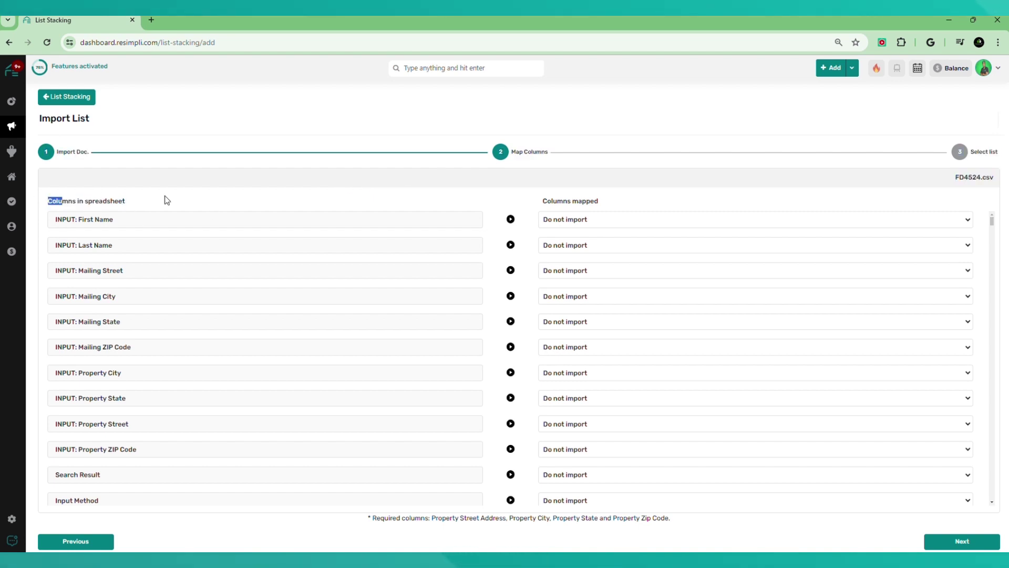
{"action": "left_click", "coordinate": [124, 201]}
{"action": "triple_click", "coordinate": [535, 204]}
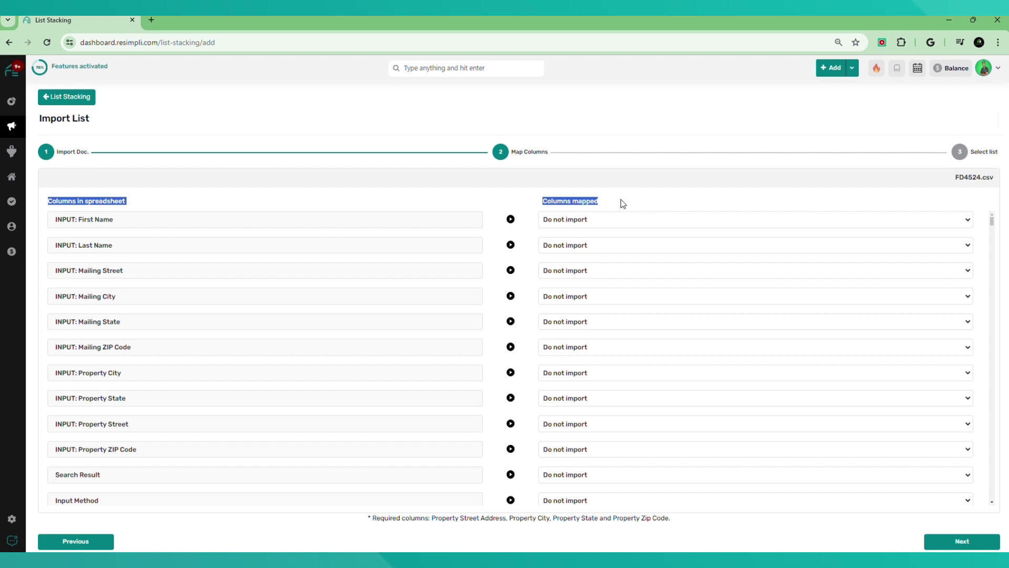
{"action": "left_click", "coordinate": [585, 198]}
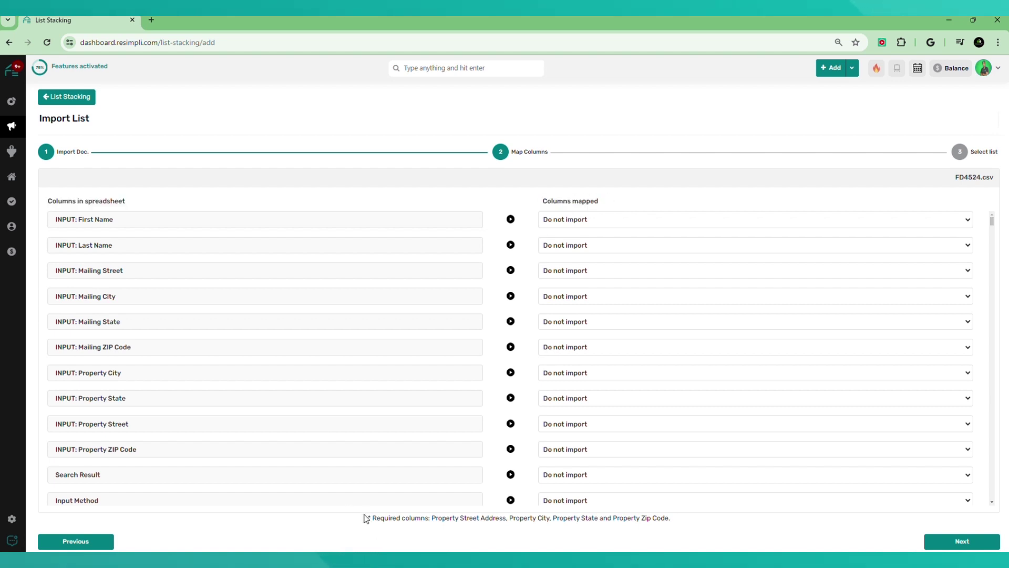
{"action": "left_click_drag", "start_coordinate": [369, 518], "coordinate": [584, 530]}
{"action": "left_click", "coordinate": [683, 520]}
{"action": "triple_click", "coordinate": [684, 522]}
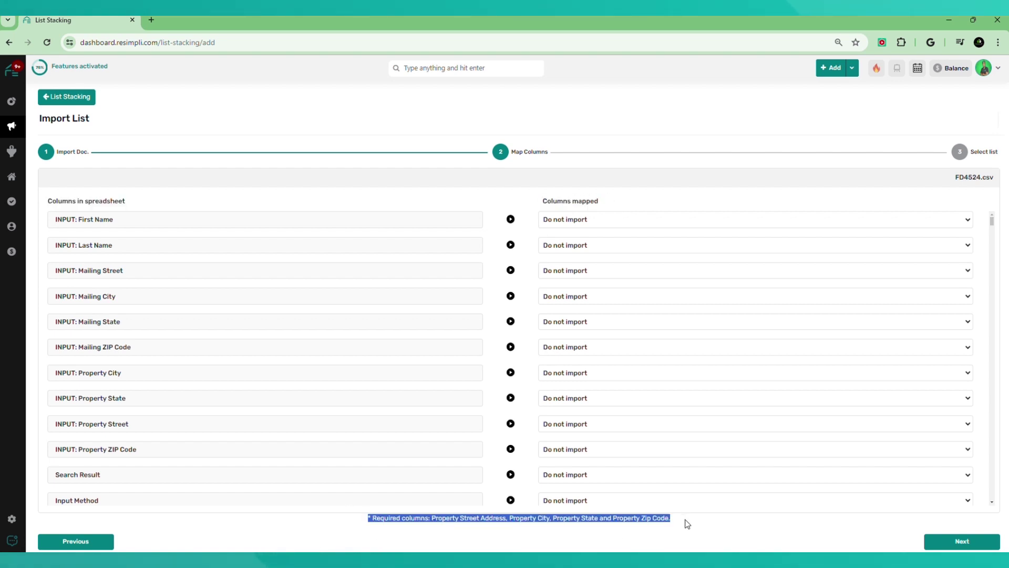
{"action": "left_click", "coordinate": [508, 518]}
{"action": "left_click_drag", "start_coordinate": [378, 519], "coordinate": [670, 519]}
{"action": "left_click", "coordinate": [444, 518]}
{"action": "left_click", "coordinate": [524, 519]}
{"action": "left_click", "coordinate": [561, 521]}
{"action": "left_click", "coordinate": [624, 519]}
{"action": "left_click", "coordinate": [682, 521]}
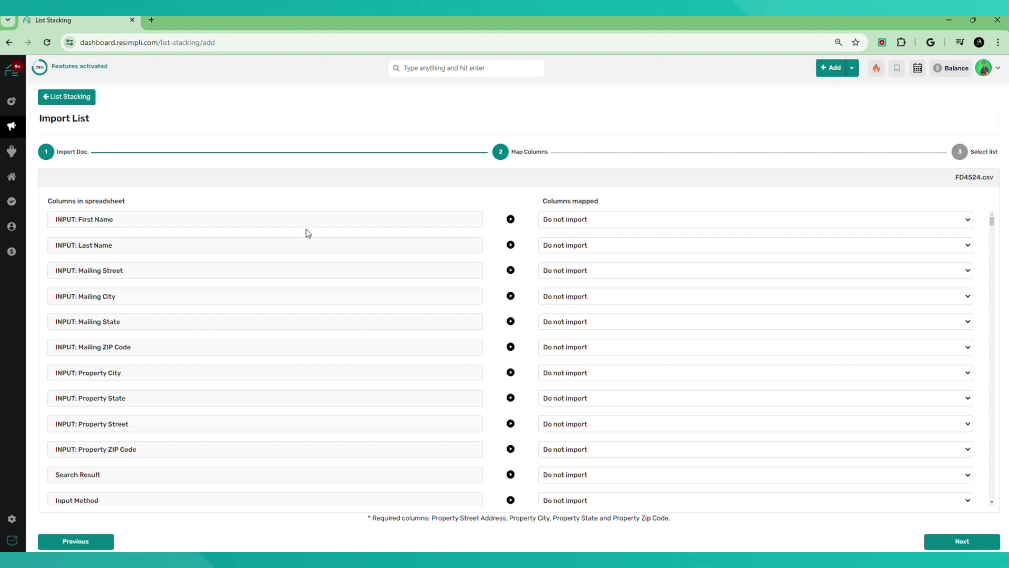
Step: Map the First Name and Last Name columns to their matching fields
{"action": "left_click", "coordinate": [599, 220]}
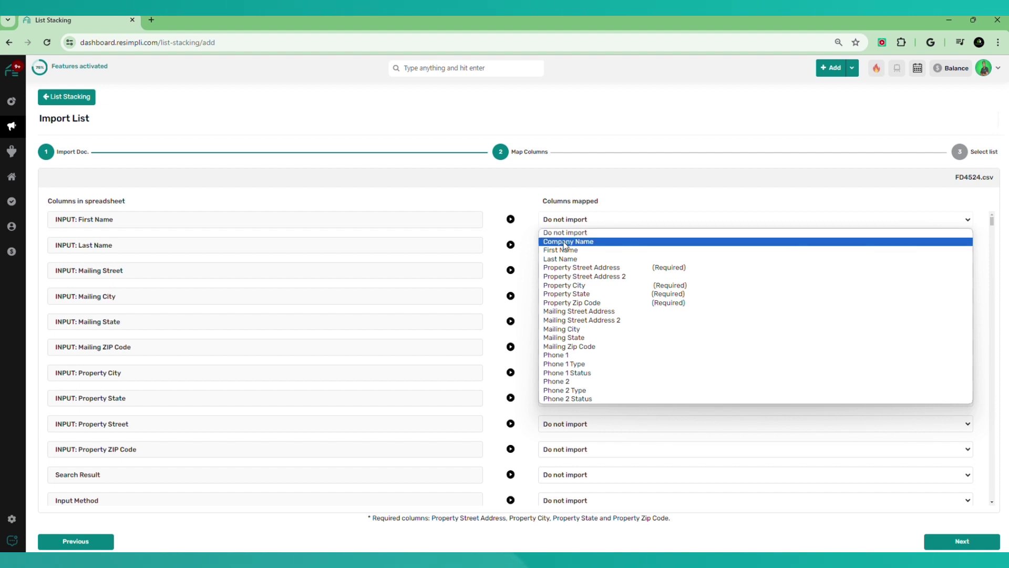
{"action": "left_click", "coordinate": [604, 250]}
{"action": "left_click", "coordinate": [589, 246]}
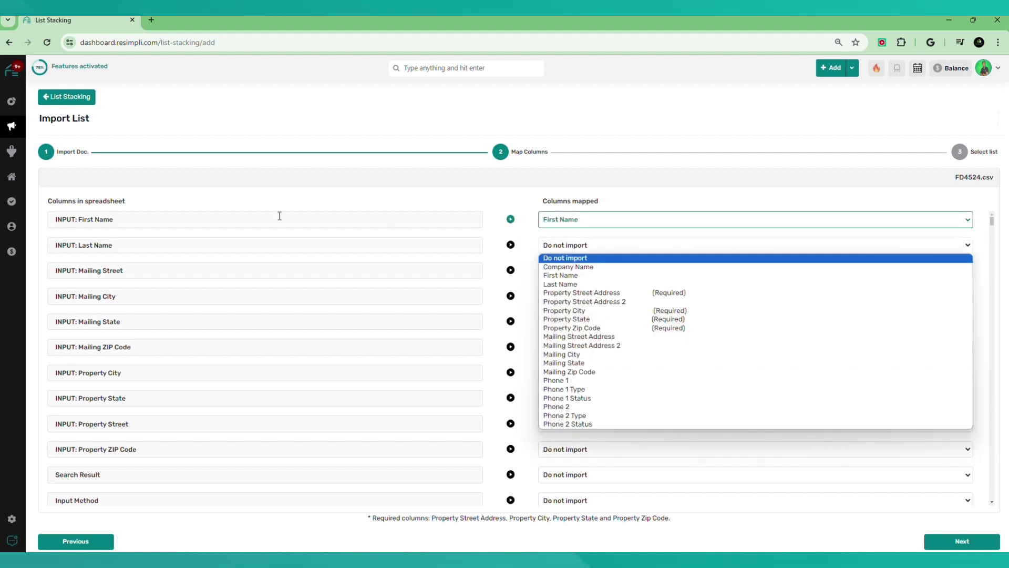
{"action": "left_click", "coordinate": [611, 284]}
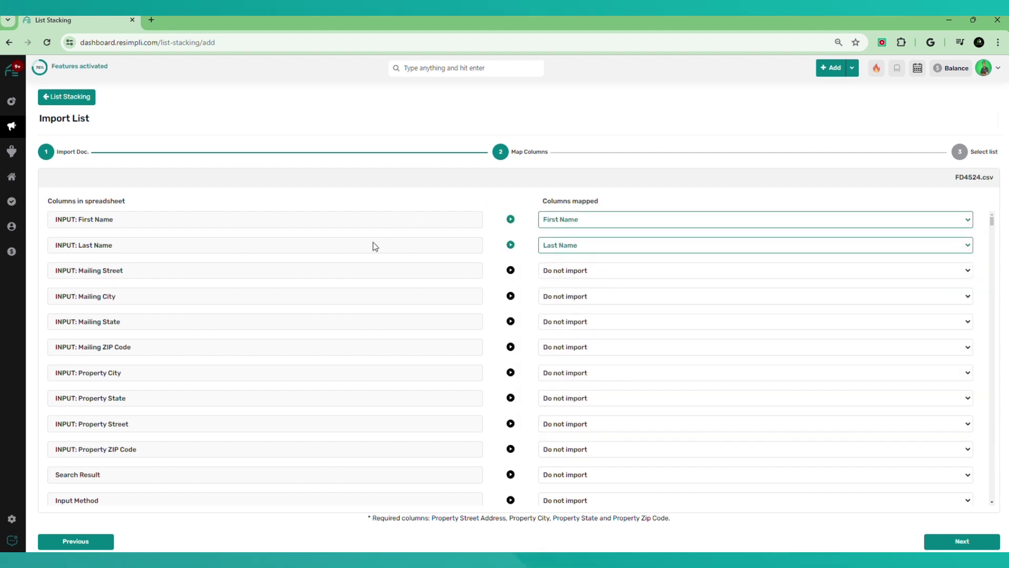
Step: Map Property City, State, Street and ZIP Code to the required property address fields
{"action": "left_click", "coordinate": [576, 376]}
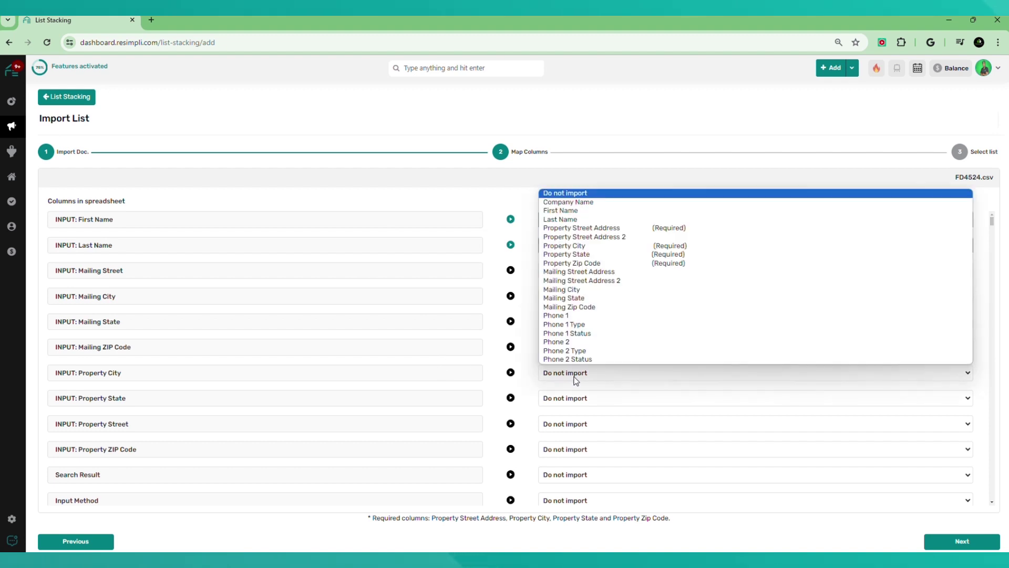
{"action": "left_click", "coordinate": [565, 246]}
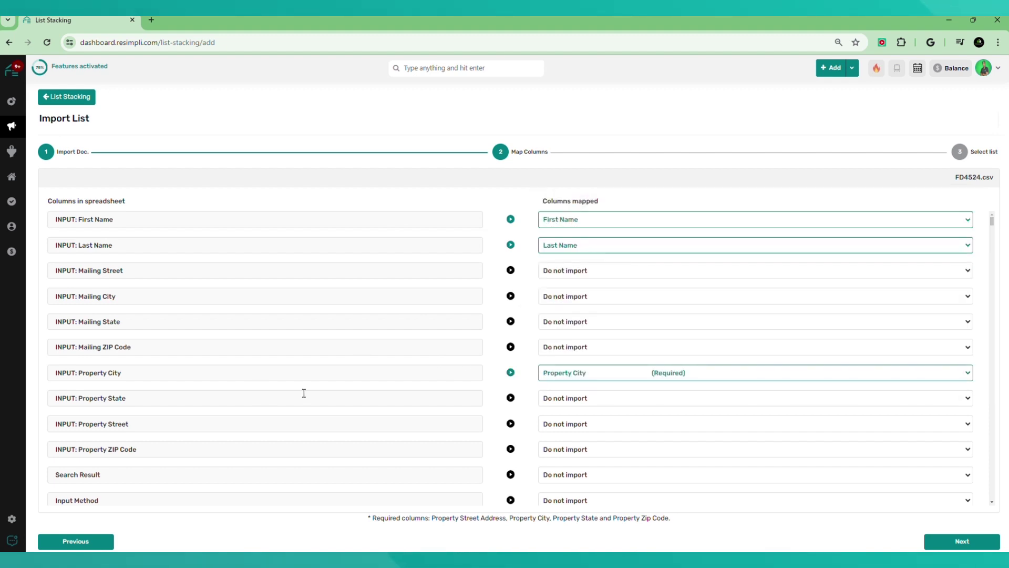
{"action": "left_click", "coordinate": [576, 401]}
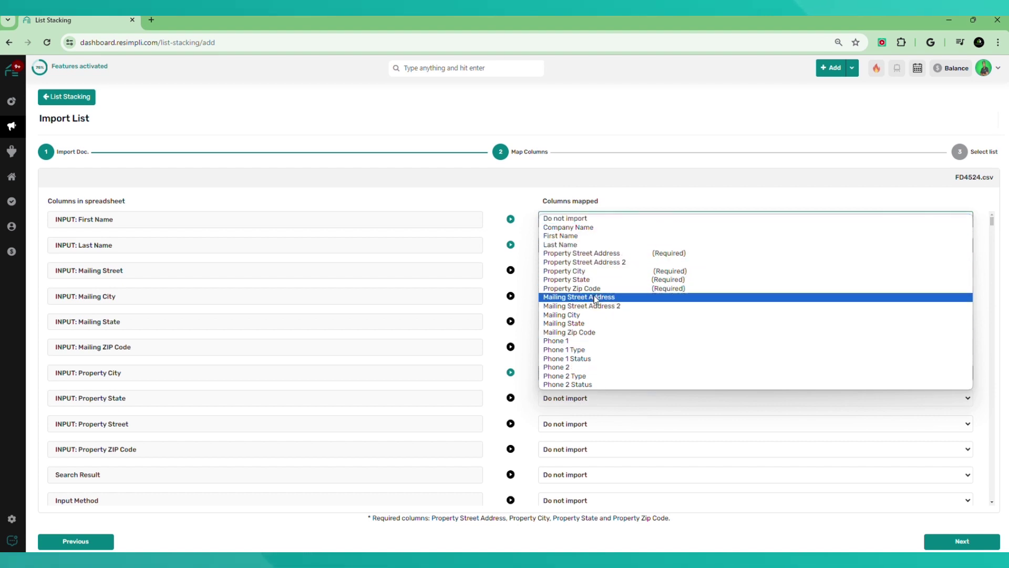
{"action": "left_click", "coordinate": [567, 279]}
{"action": "left_click", "coordinate": [600, 425]}
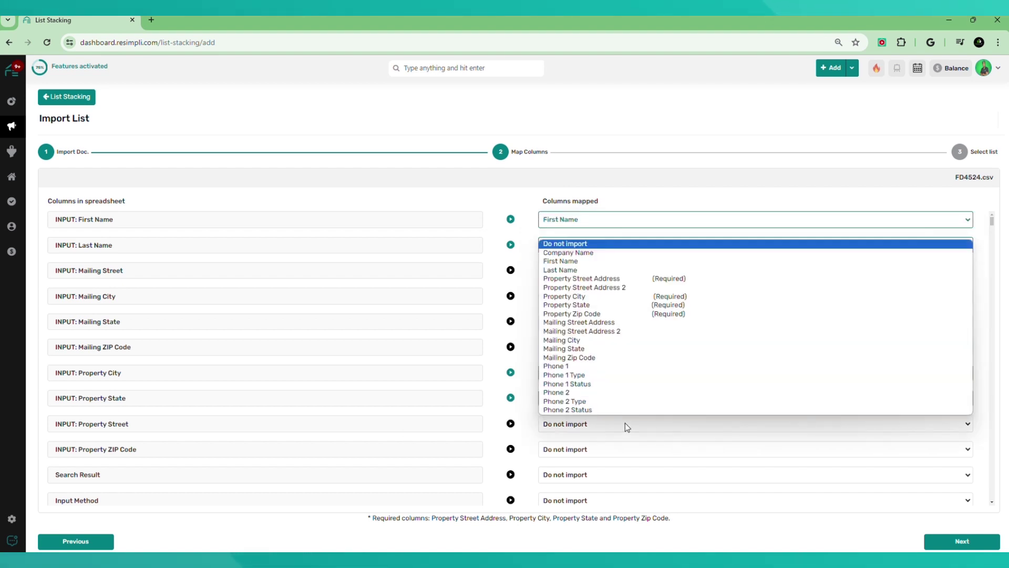
{"action": "left_click", "coordinate": [609, 279]}
{"action": "left_click", "coordinate": [743, 450]}
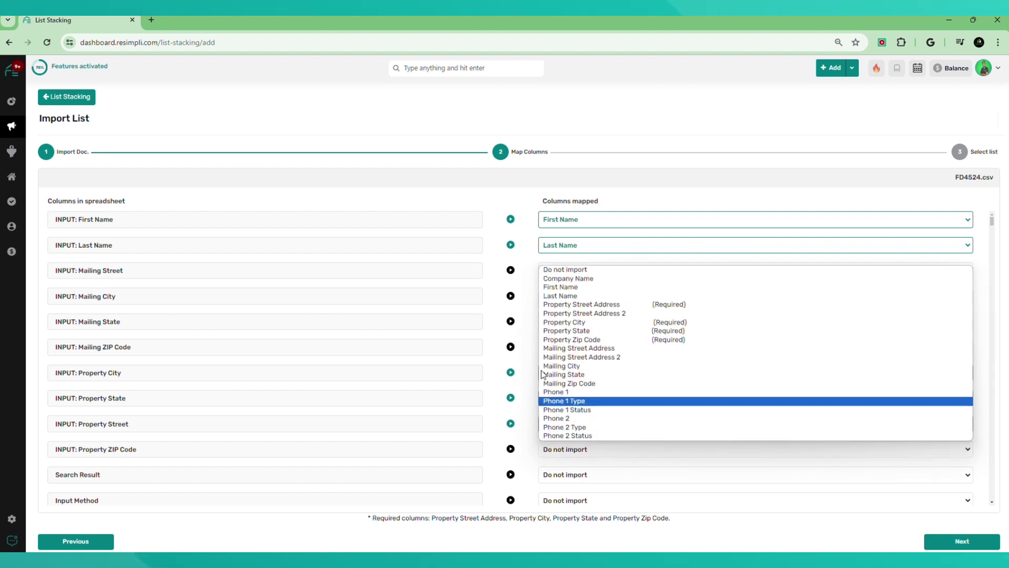
{"action": "left_click", "coordinate": [589, 339]}
{"action": "scroll", "coordinate": [630, 419], "scroll_direction": "down", "scroll_amount": 1}
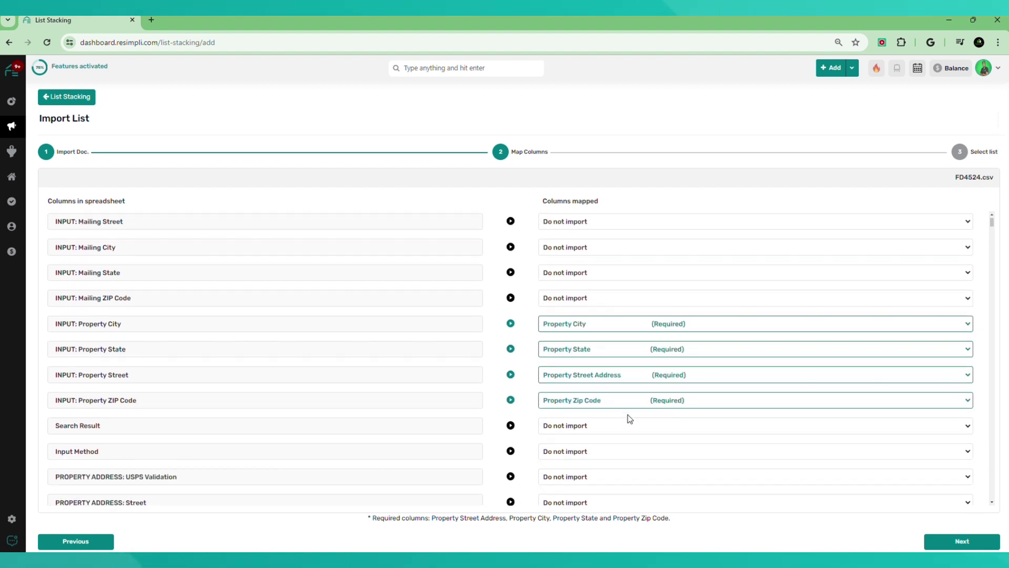
{"action": "scroll", "coordinate": [630, 419], "scroll_direction": "down", "scroll_amount": 6}
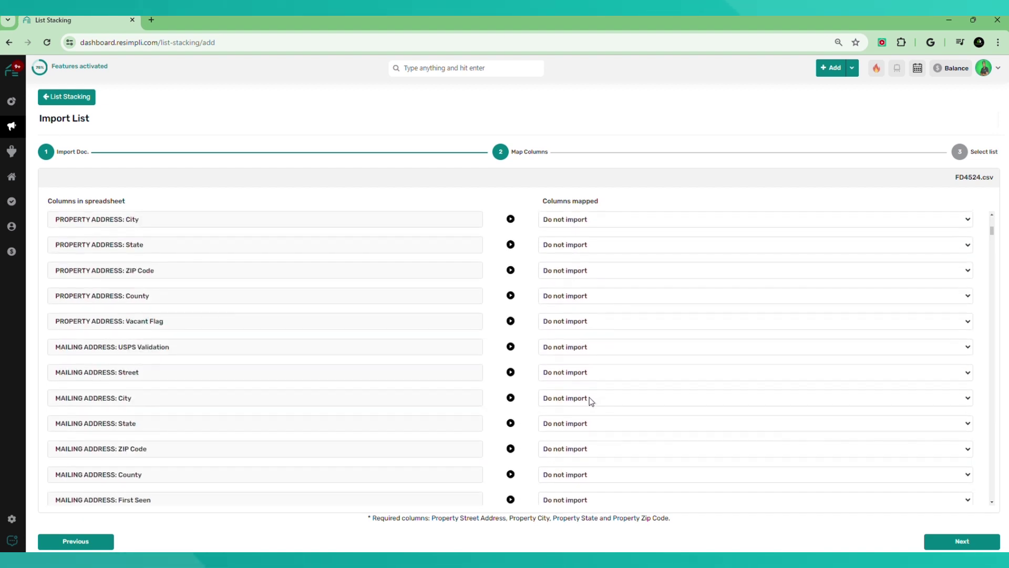
{"action": "scroll", "coordinate": [595, 376], "scroll_direction": "down", "scroll_amount": 8}
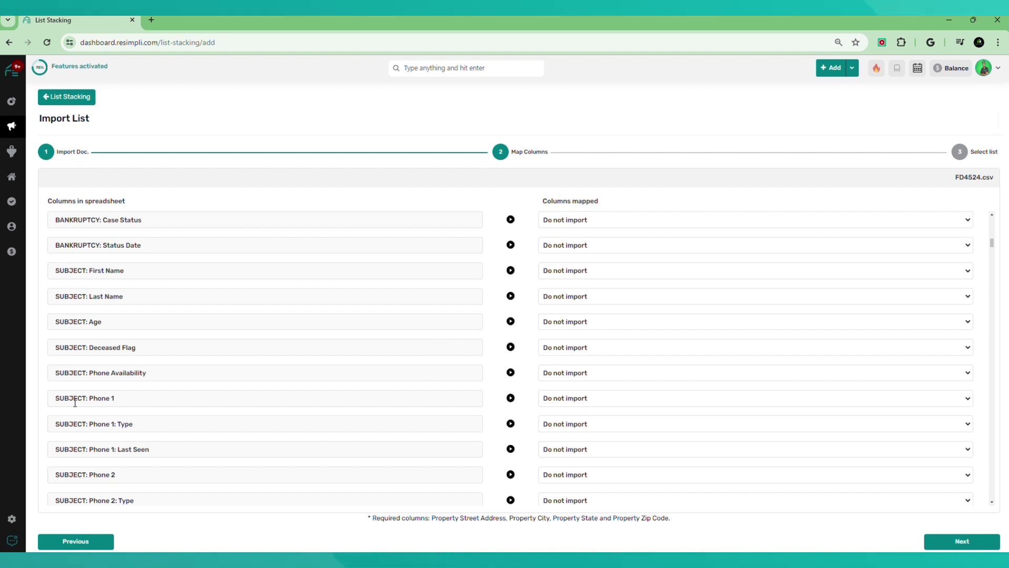
Step: Map the Phone 1, Phone 2 and Phone 3 columns to their matching fields
{"action": "left_click_drag", "start_coordinate": [78, 398], "coordinate": [151, 396]}
{"action": "left_click", "coordinate": [372, 405]}
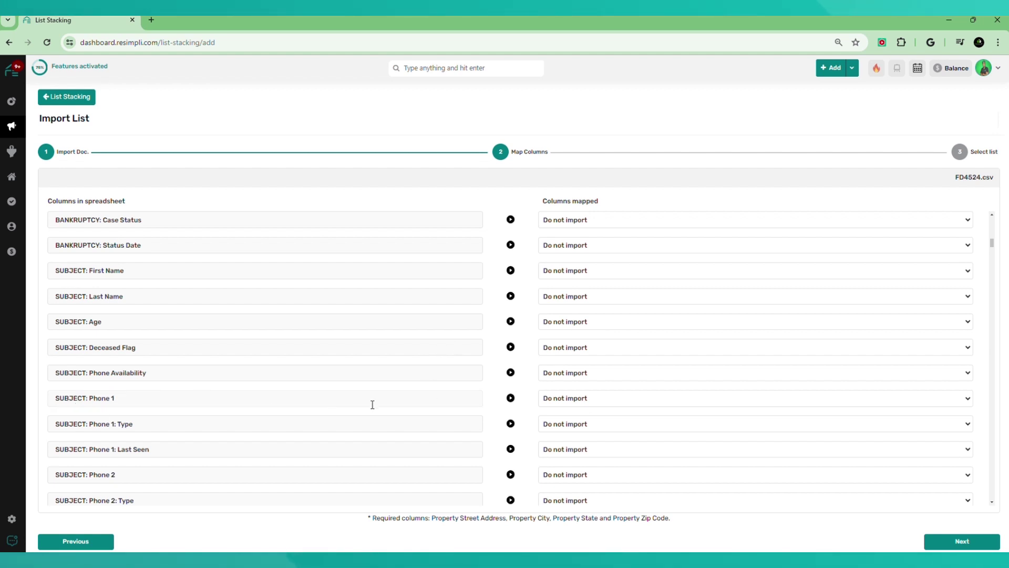
{"action": "left_click", "coordinate": [574, 407]}
{"action": "left_click", "coordinate": [576, 340]}
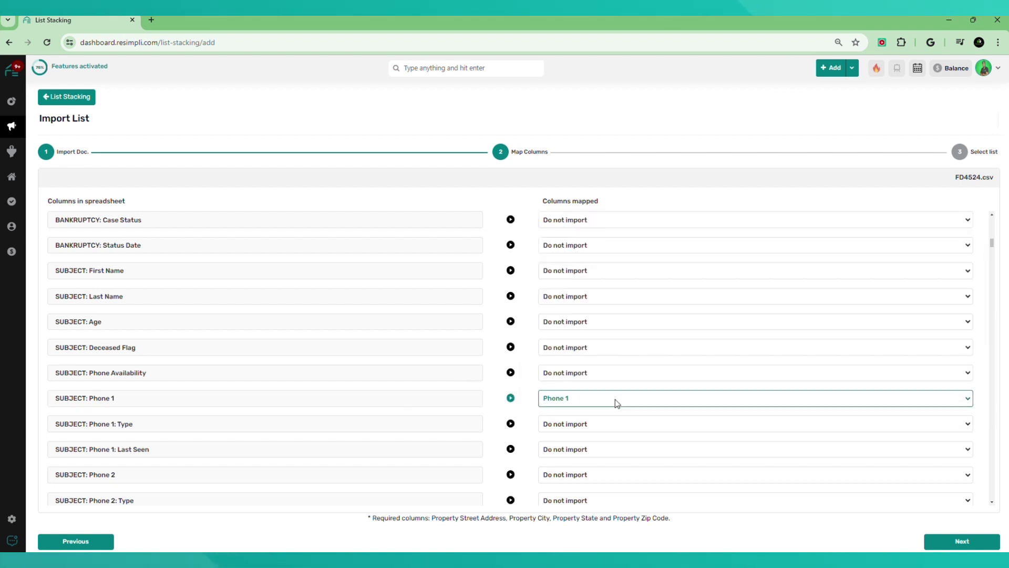
{"action": "left_click", "coordinate": [579, 474]}
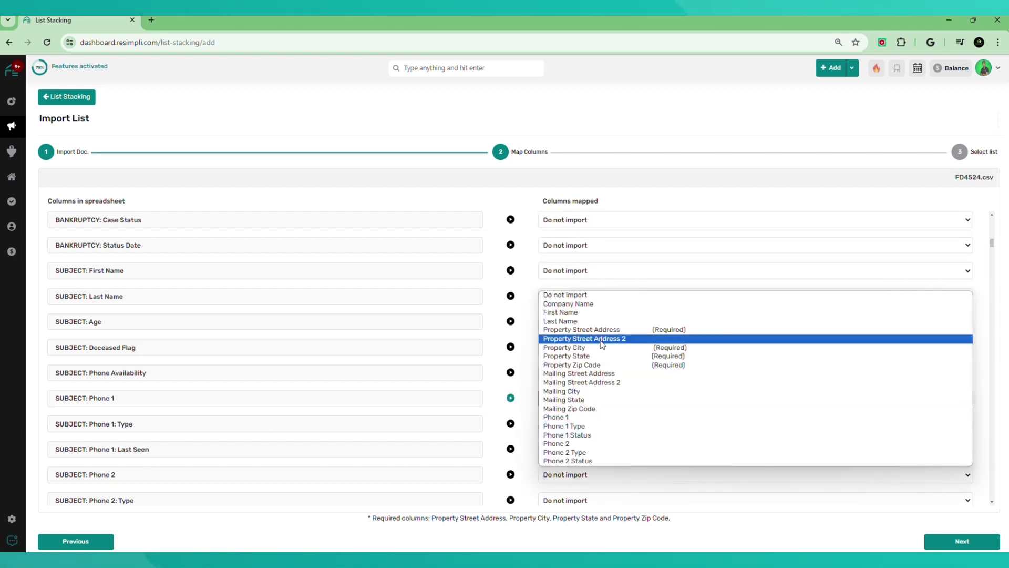
{"action": "left_click", "coordinate": [567, 444]}
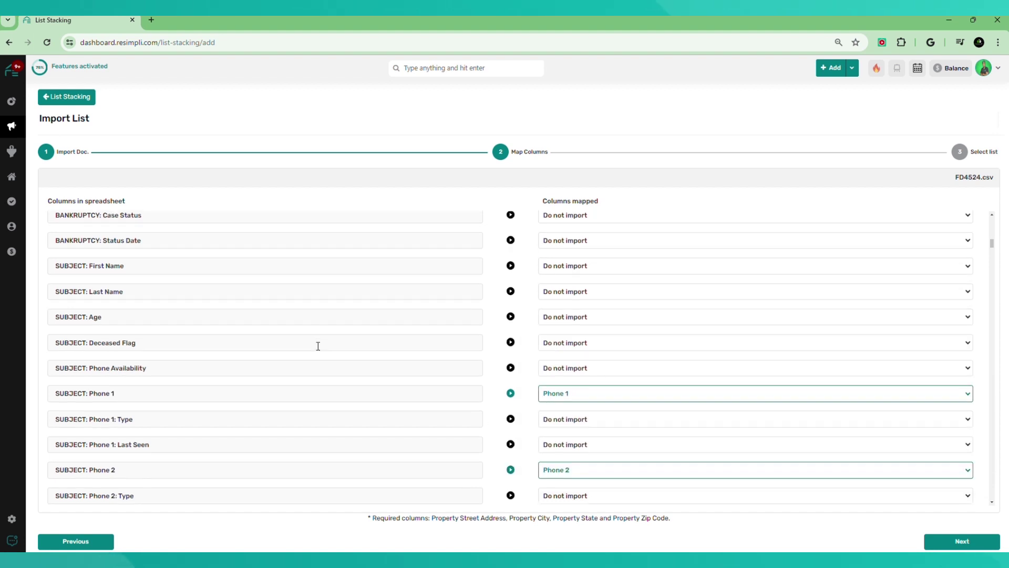
{"action": "scroll", "coordinate": [318, 346], "scroll_direction": "down", "scroll_amount": 2}
{"action": "left_click", "coordinate": [608, 446]}
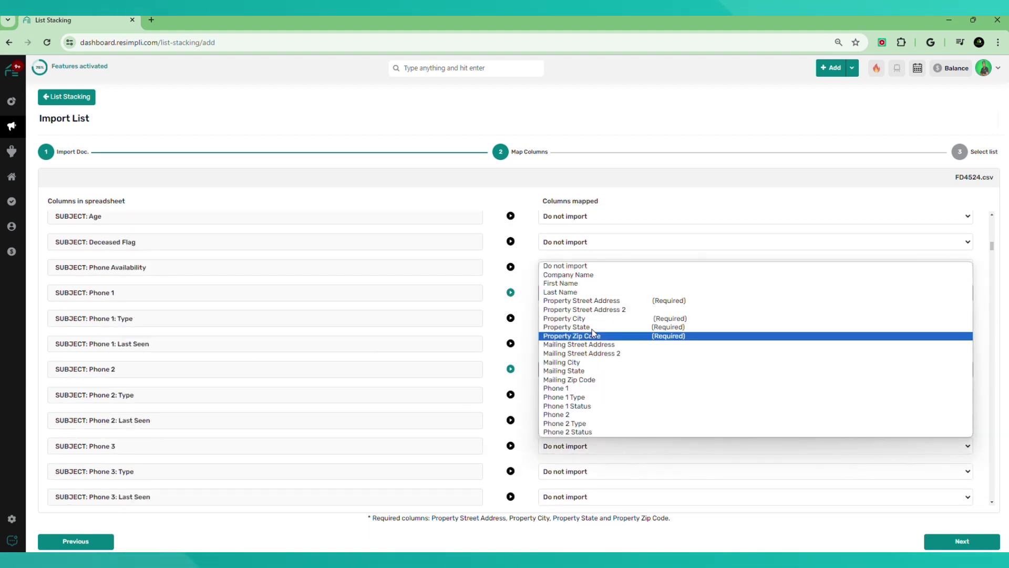
{"action": "scroll", "coordinate": [560, 410], "scroll_direction": "down", "scroll_amount": 4}
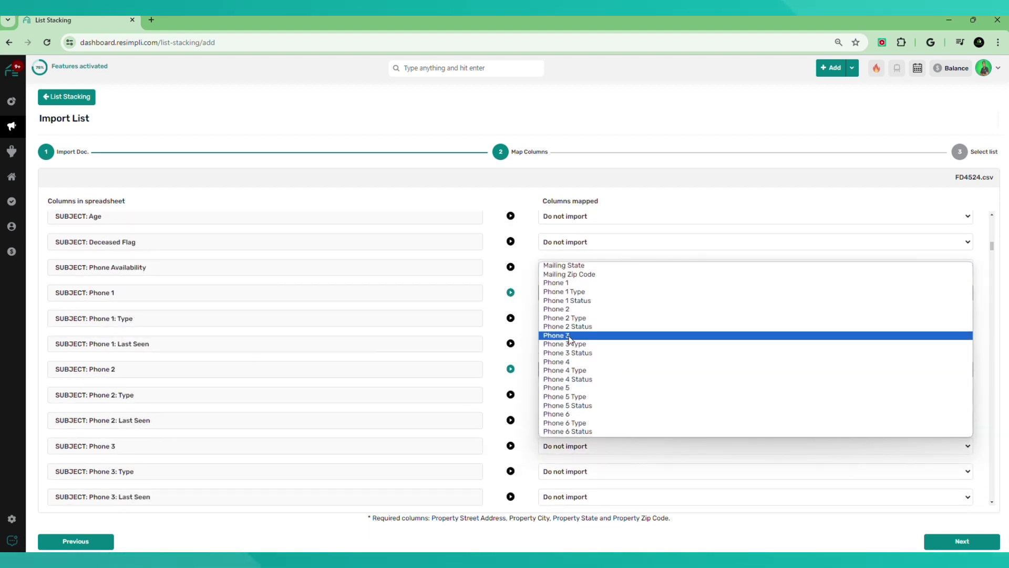
{"action": "left_click", "coordinate": [569, 337]}
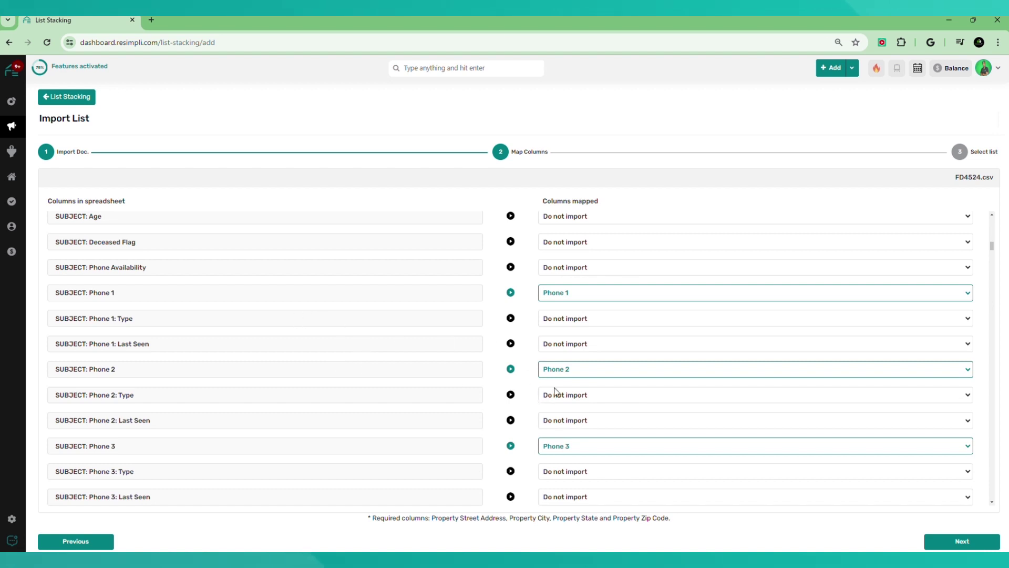
Step: Map Email 1 and Email 2 to their fields and begin creating a new list
{"action": "scroll", "coordinate": [520, 362], "scroll_direction": "down", "scroll_amount": 3}
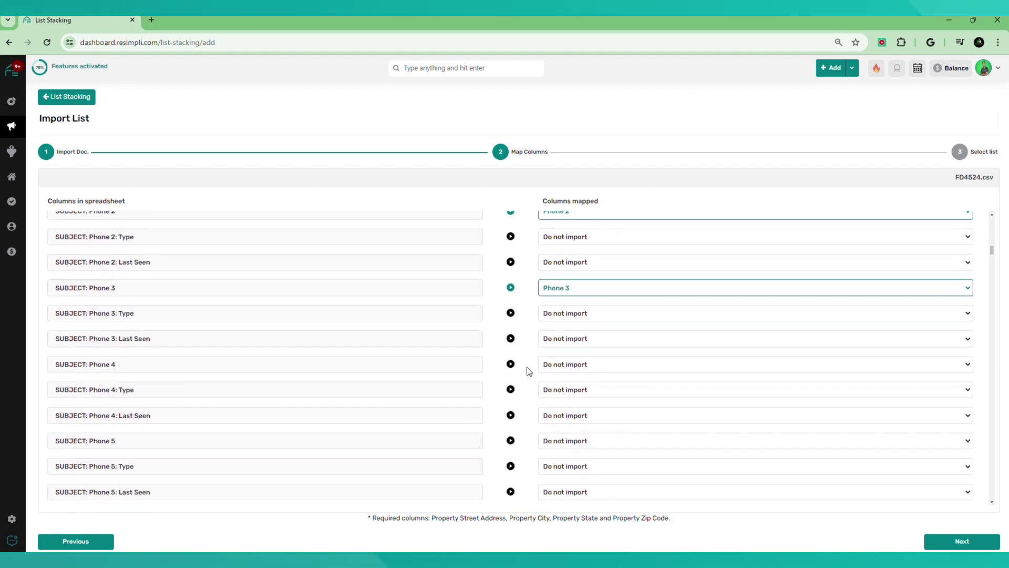
{"action": "scroll", "coordinate": [521, 362], "scroll_direction": "down", "scroll_amount": 1}
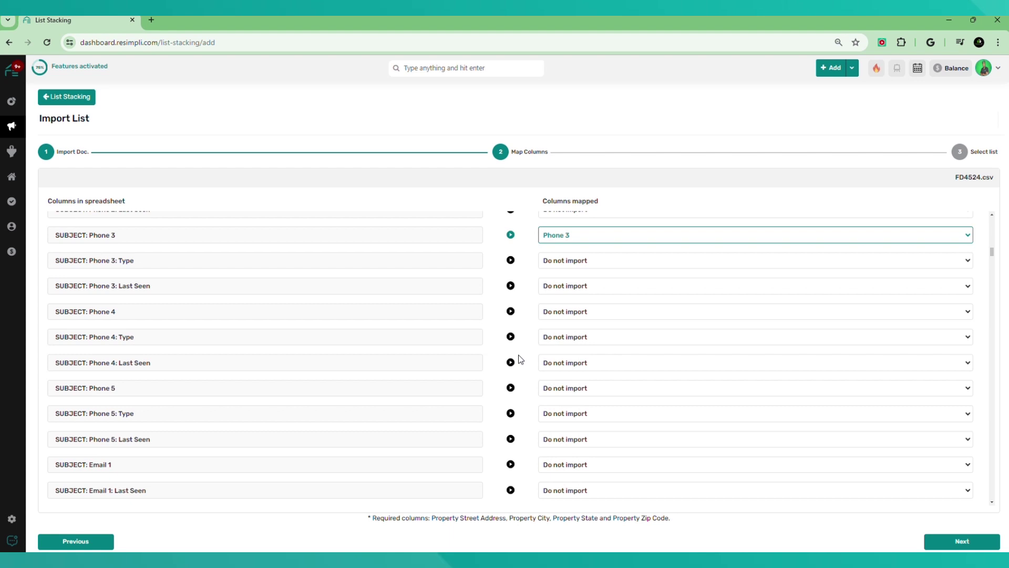
{"action": "scroll", "coordinate": [516, 361], "scroll_direction": "down", "scroll_amount": 2}
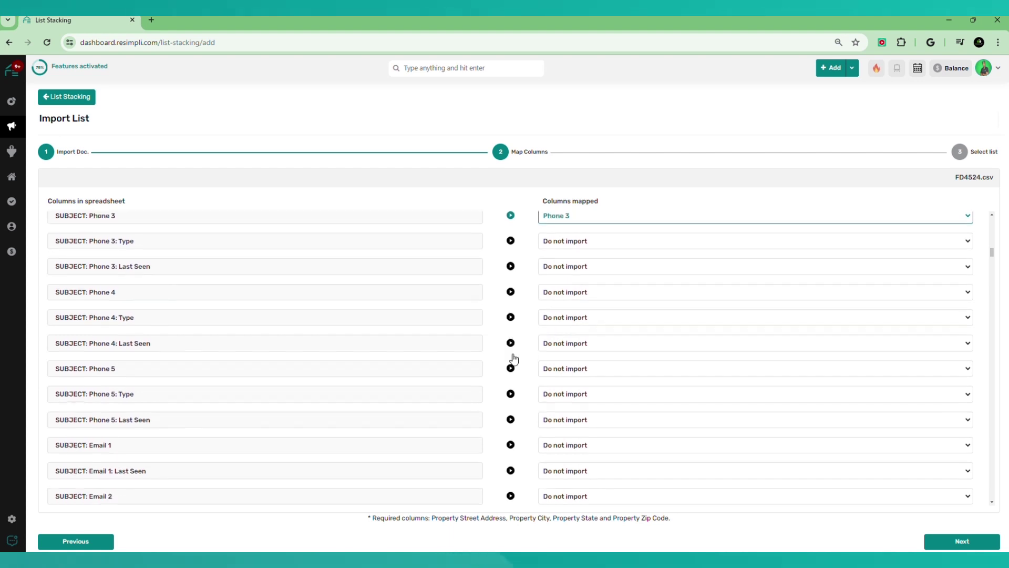
{"action": "left_click", "coordinate": [569, 363]}
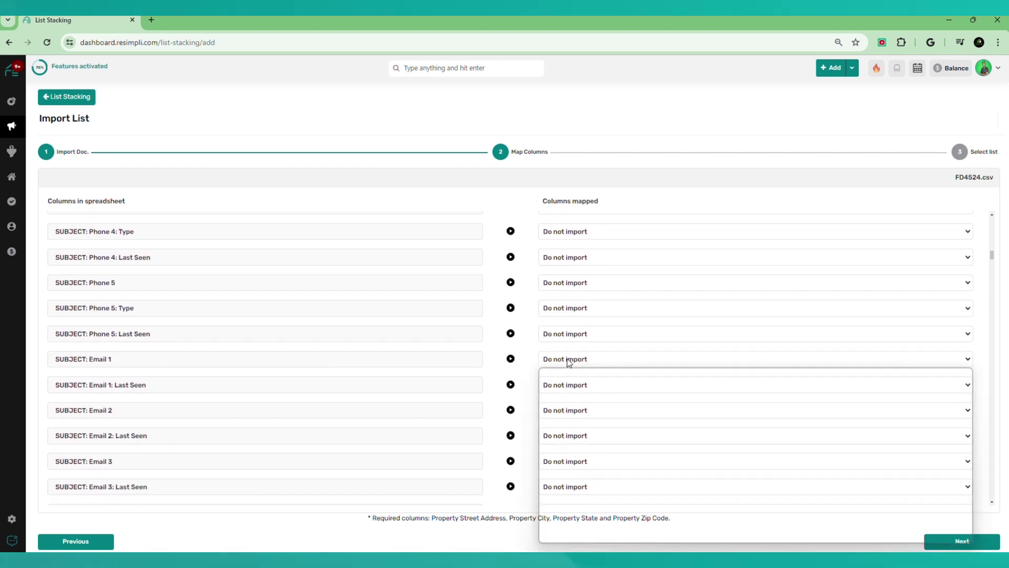
{"action": "scroll", "coordinate": [628, 455], "scroll_direction": "down", "scroll_amount": 5}
{"action": "scroll", "coordinate": [624, 449], "scroll_direction": "down", "scroll_amount": 3}
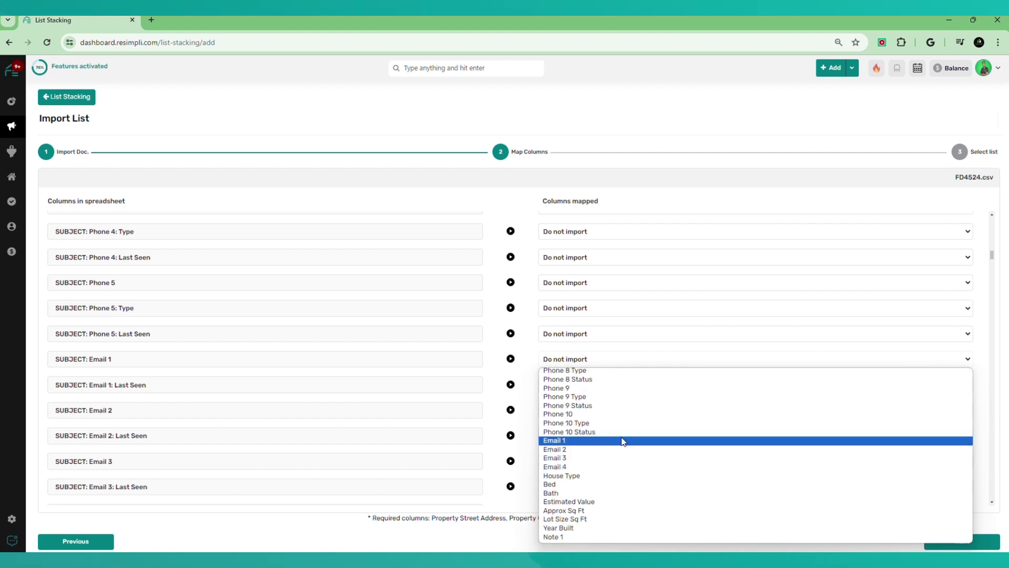
{"action": "left_click", "coordinate": [567, 443]}
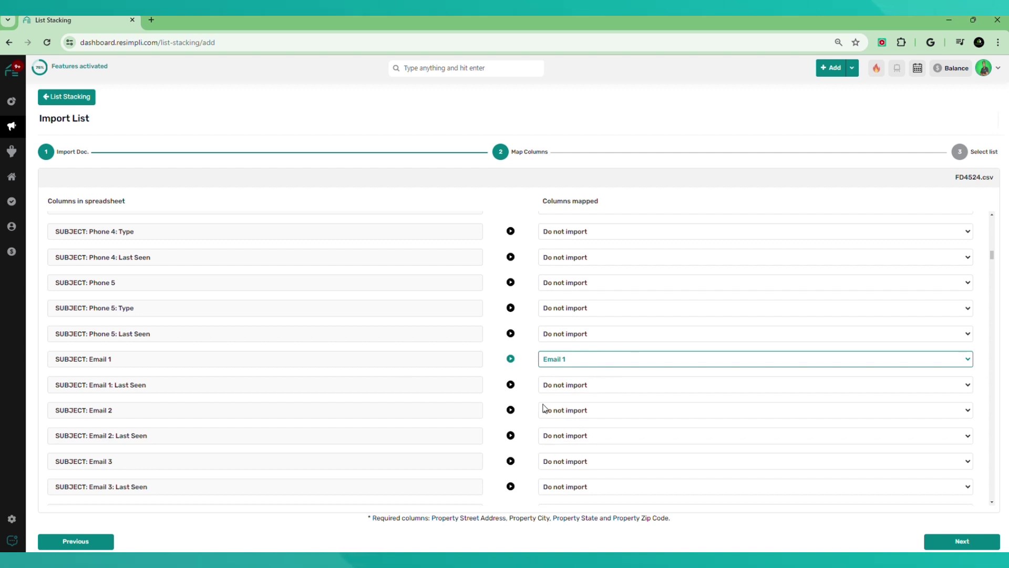
{"action": "left_click", "coordinate": [582, 411]}
{"action": "scroll", "coordinate": [609, 346], "scroll_direction": "down", "scroll_amount": 7}
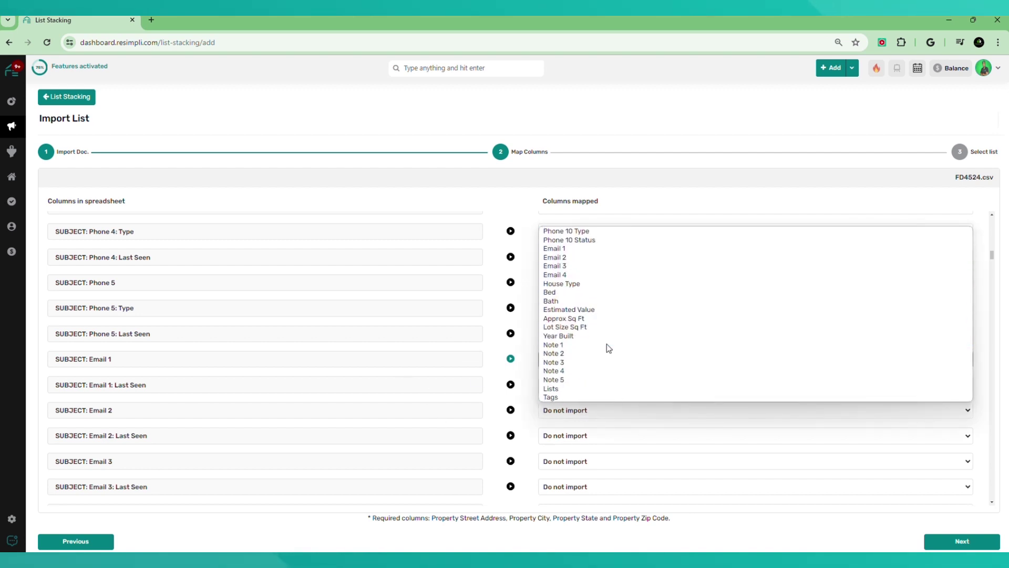
{"action": "scroll", "coordinate": [609, 349], "scroll_direction": "up", "scroll_amount": 3}
{"action": "left_click", "coordinate": [574, 364]}
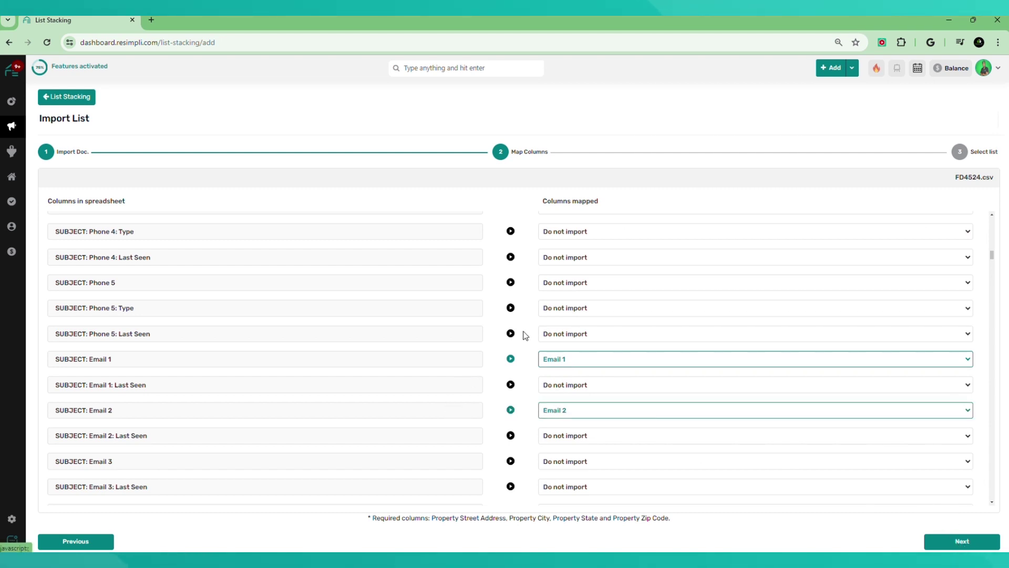
{"action": "left_click", "coordinate": [515, 236]}
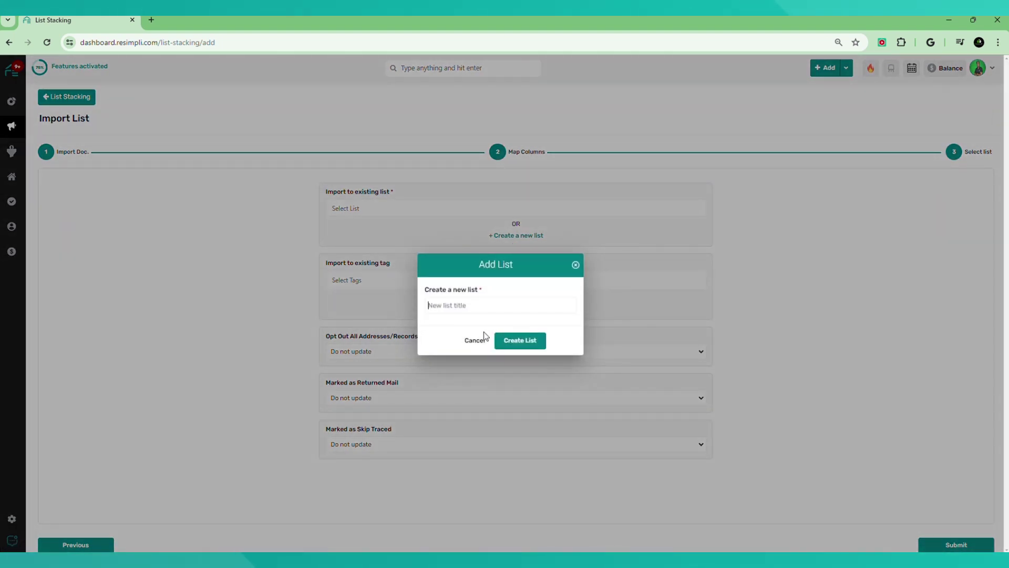
Step: Create a new list named 'Test Fire Damage' for the import
{"action": "left_click", "coordinate": [476, 302]}
{"action": "type", "text": "F"}
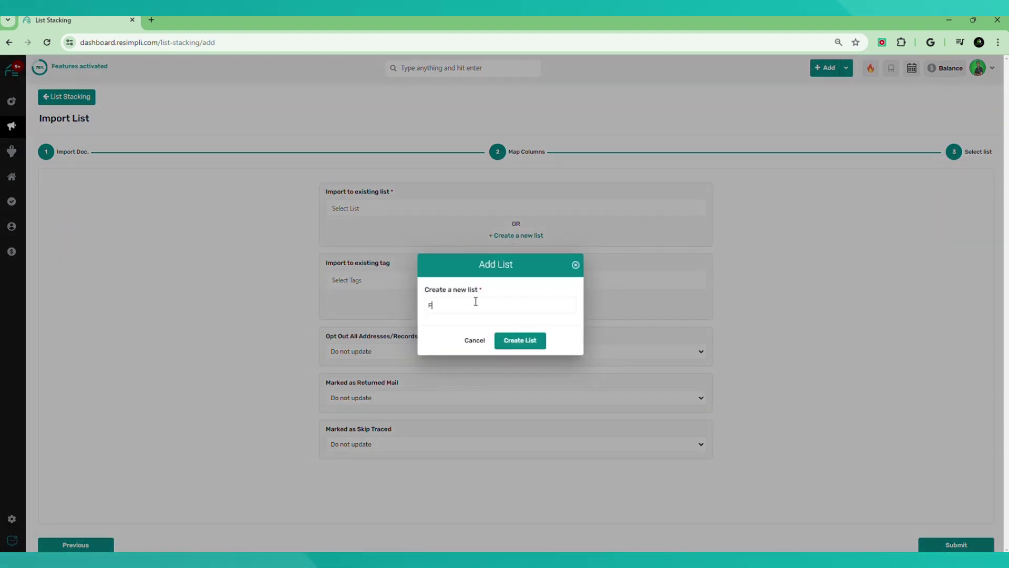
{"action": "type", "text": "i"}
{"action": "key", "text": "BackSpace"}
{"action": "key", "text": "BackSpace"}
{"action": "type", "text": "Test"}
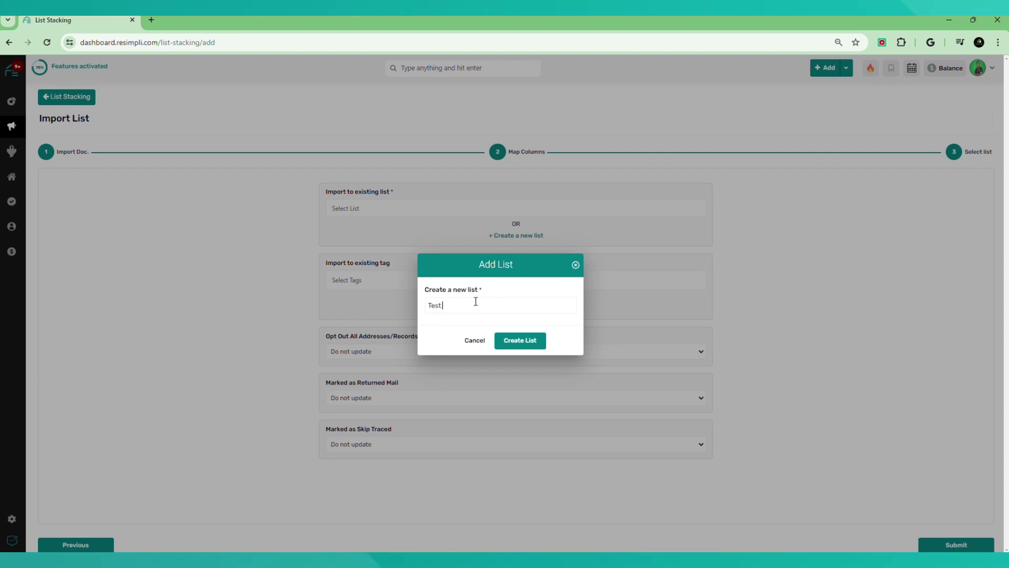
{"action": "type", "text": " Fire Dama"}
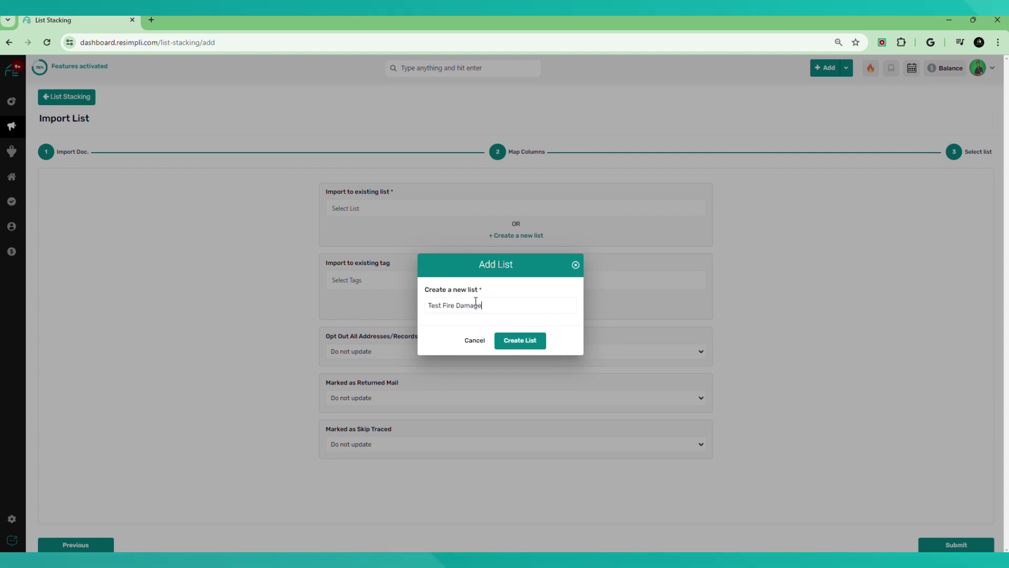
{"action": "type", "text": "ge"}
{"action": "left_click", "coordinate": [529, 341]}
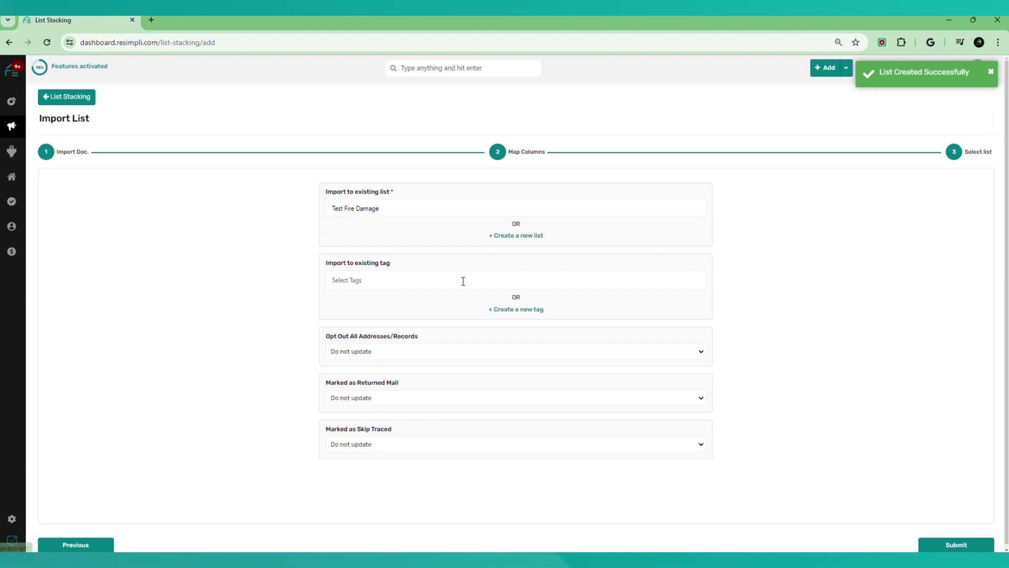
Step: Add a new tag 'TestFireDamage' and submit the import
{"action": "left_click", "coordinate": [512, 310]}
{"action": "type", "text": "Fire"}
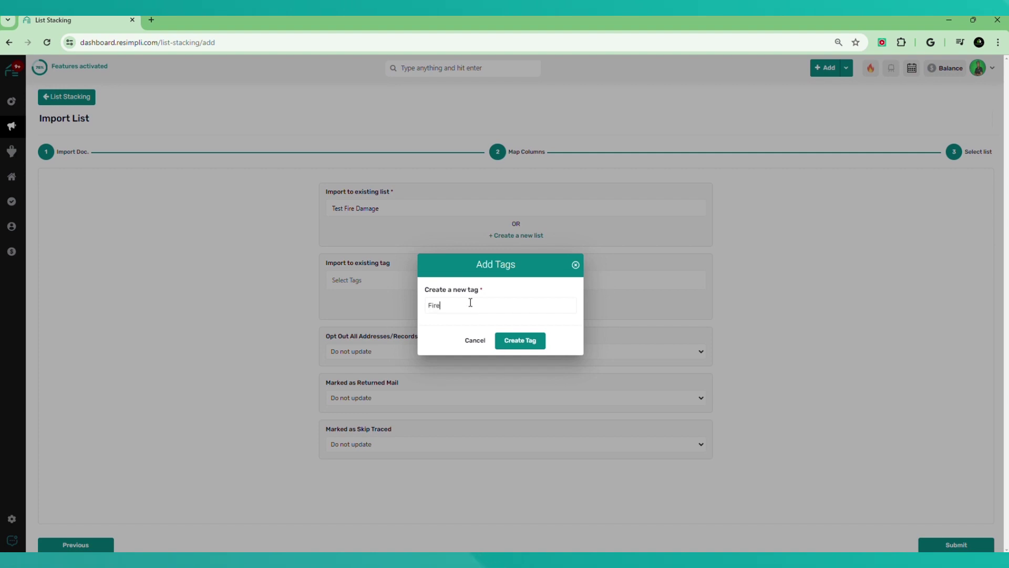
{"action": "key", "text": "BackSpace"}
{"action": "key", "text": "BackSpace"}
{"action": "key", "text": "BackSpace"}
{"action": "type", "text": "Test"}
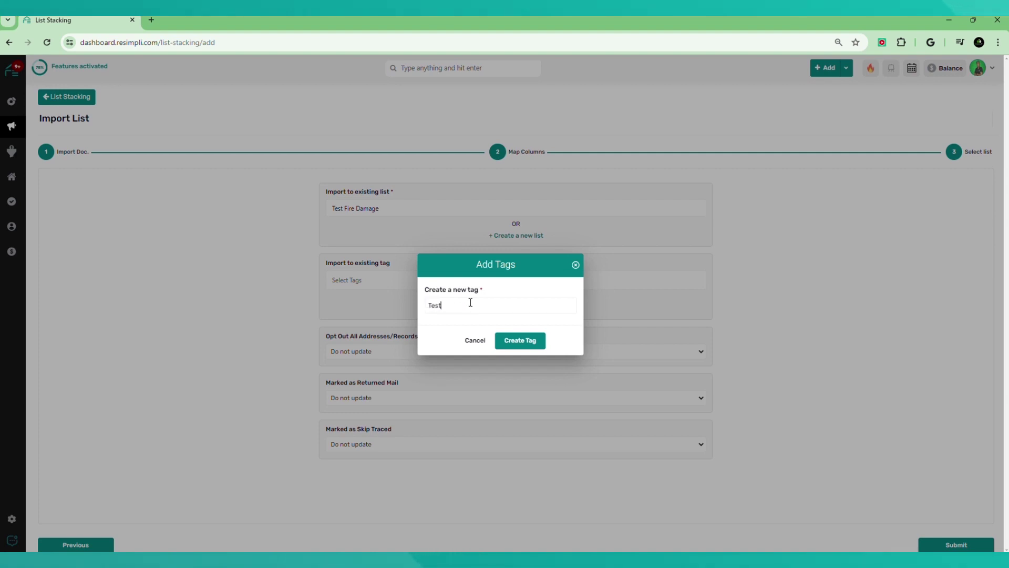
{"action": "type", "text": "FireDamage"}
{"action": "left_click", "coordinate": [524, 340]}
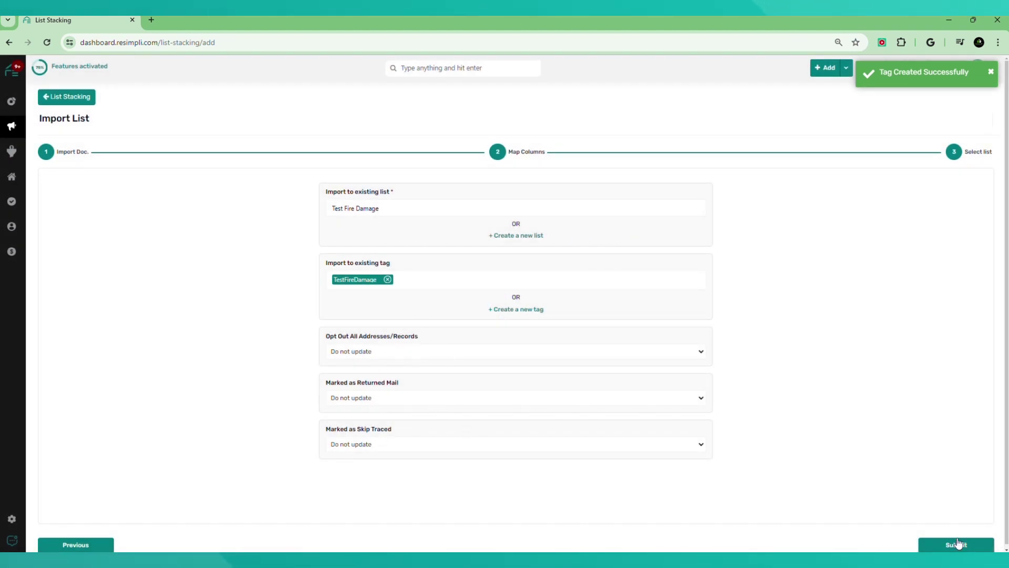
{"action": "left_click", "coordinate": [958, 545]}
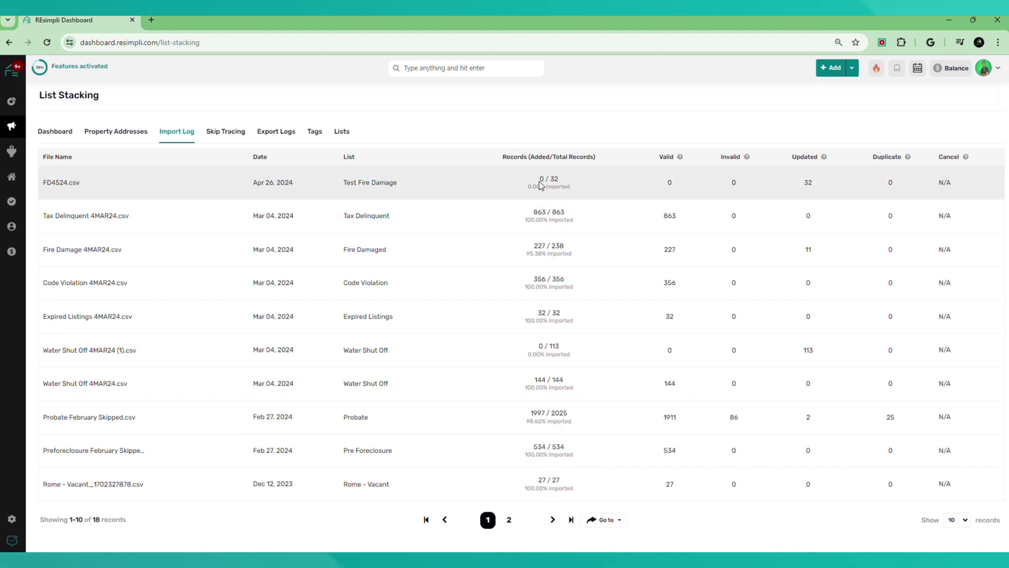
{"action": "left_click_drag", "start_coordinate": [548, 185], "coordinate": [599, 193]}
{"action": "left_click", "coordinate": [575, 189]}
{"action": "left_click", "coordinate": [666, 194]}
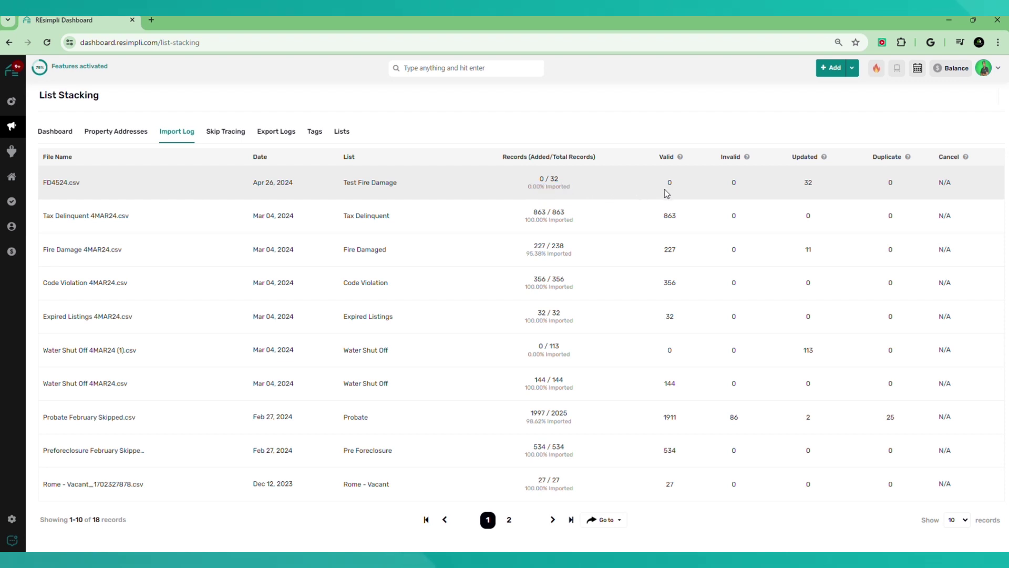
{"action": "left_click_drag", "start_coordinate": [804, 183], "coordinate": [817, 187]}
{"action": "left_click", "coordinate": [794, 188]}
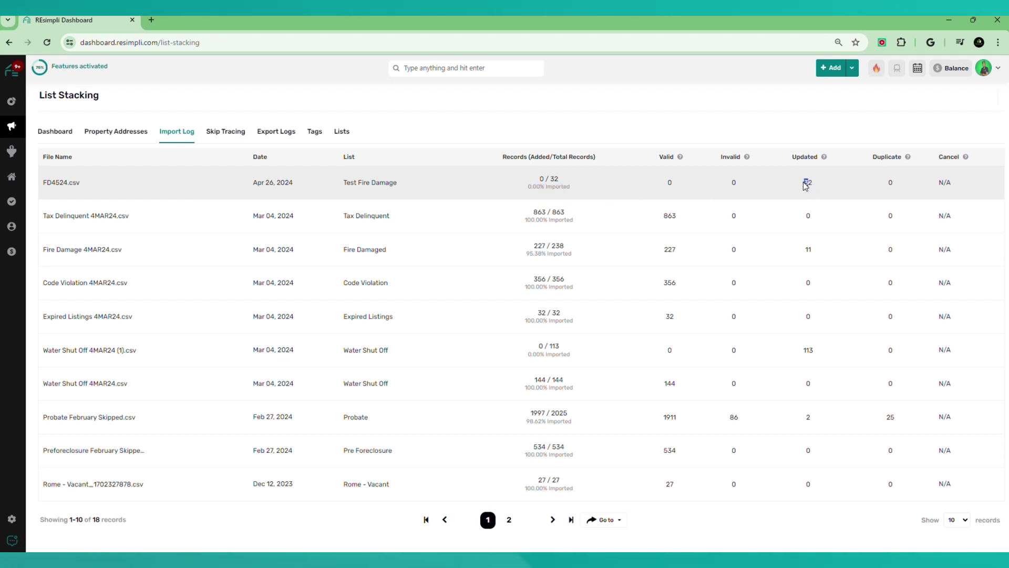
{"action": "left_click", "coordinate": [810, 193]}
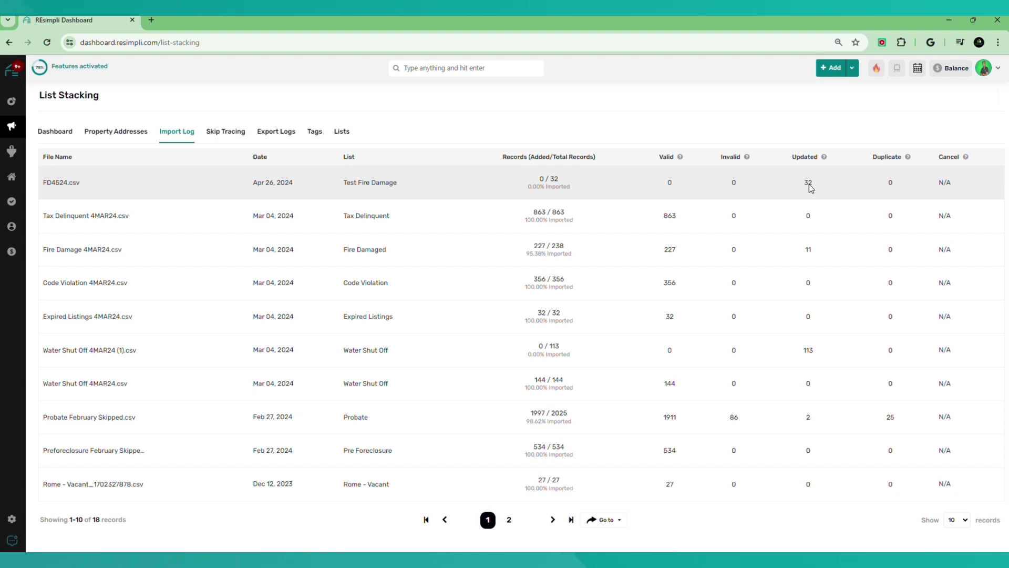
{"action": "double_click", "coordinate": [807, 184]}
{"action": "left_click", "coordinate": [790, 201]}
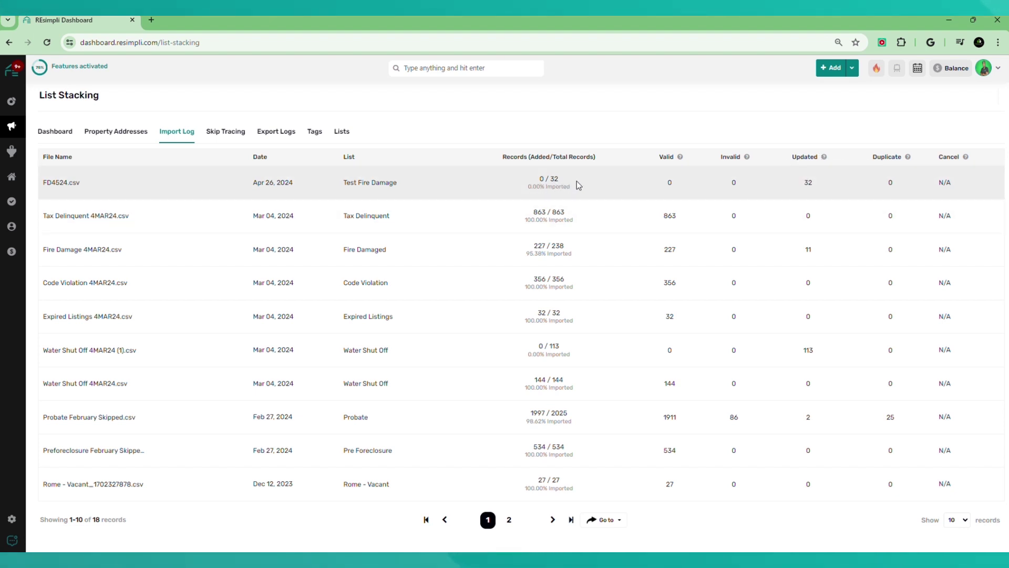
Step: Filter Property Addresses to the 32 TestFireDamage-tagged records, then return to the Dashboard
{"action": "left_click", "coordinate": [128, 133]}
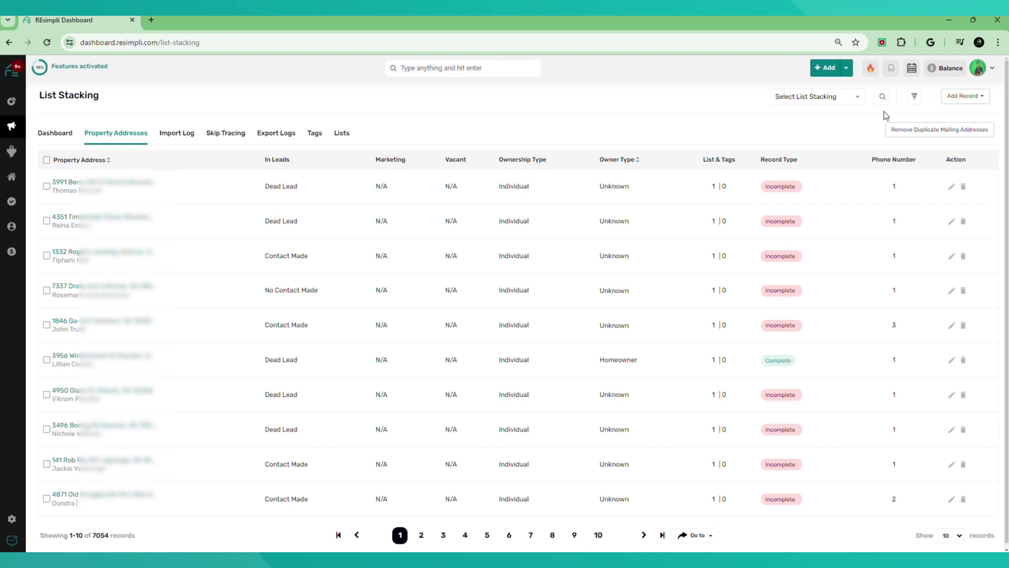
{"action": "left_click", "coordinate": [915, 99]}
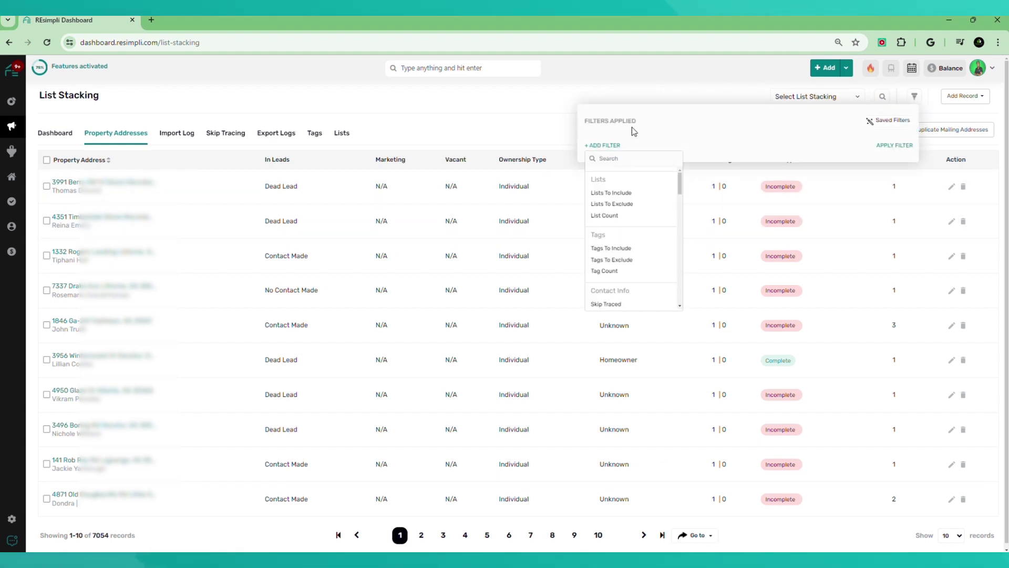
{"action": "left_click", "coordinate": [623, 250]}
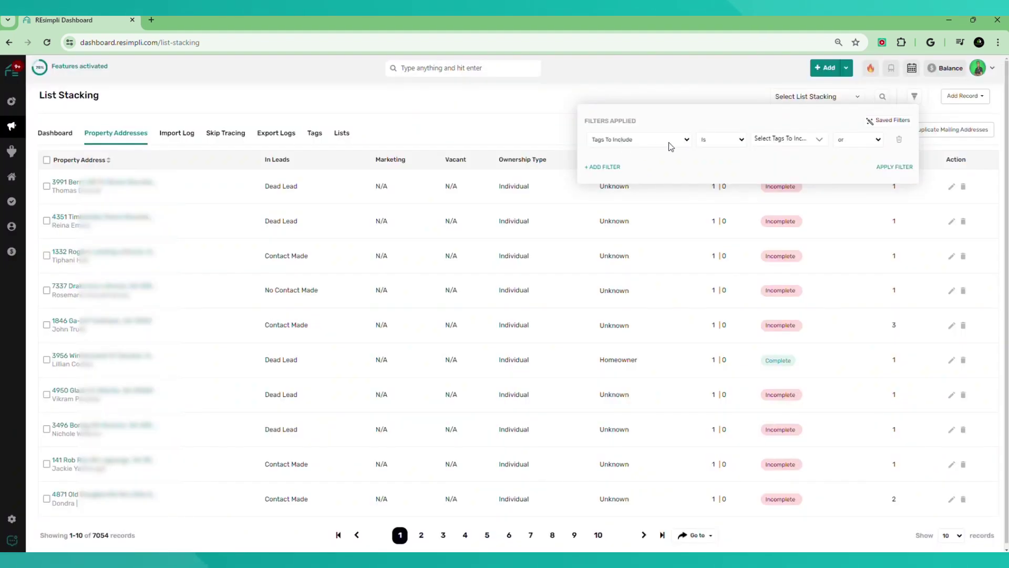
{"action": "left_click", "coordinate": [791, 140]}
{"action": "scroll", "coordinate": [823, 213], "scroll_direction": "down", "scroll_amount": 5}
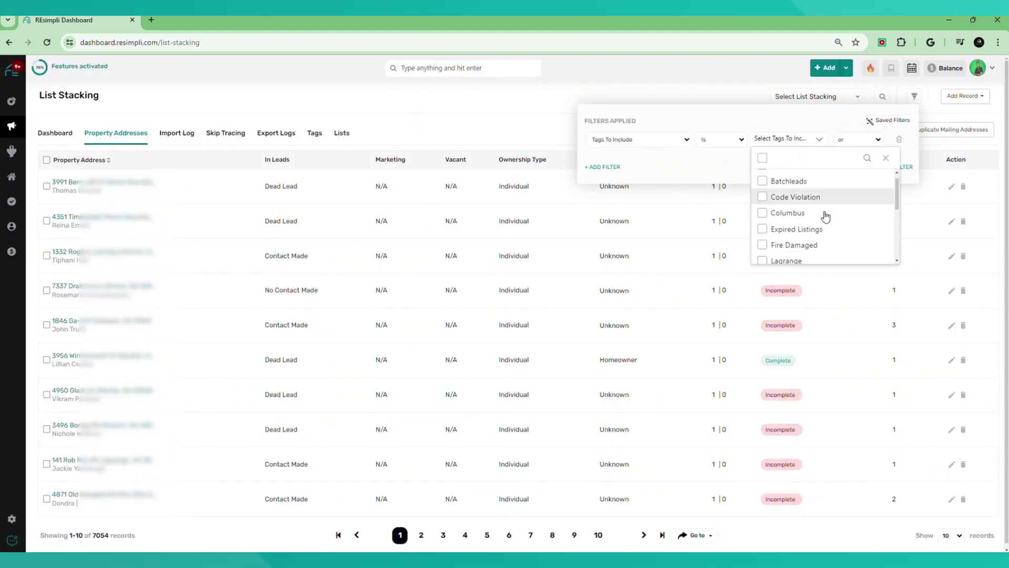
{"action": "scroll", "coordinate": [825, 214], "scroll_direction": "down", "scroll_amount": 3}
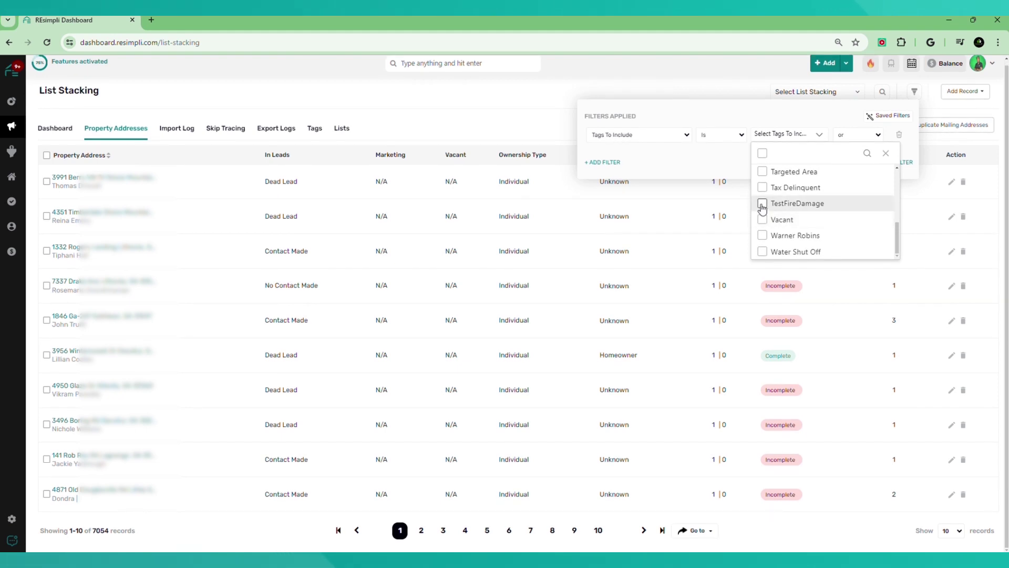
{"action": "left_click", "coordinate": [763, 203]}
{"action": "left_click", "coordinate": [908, 149]}
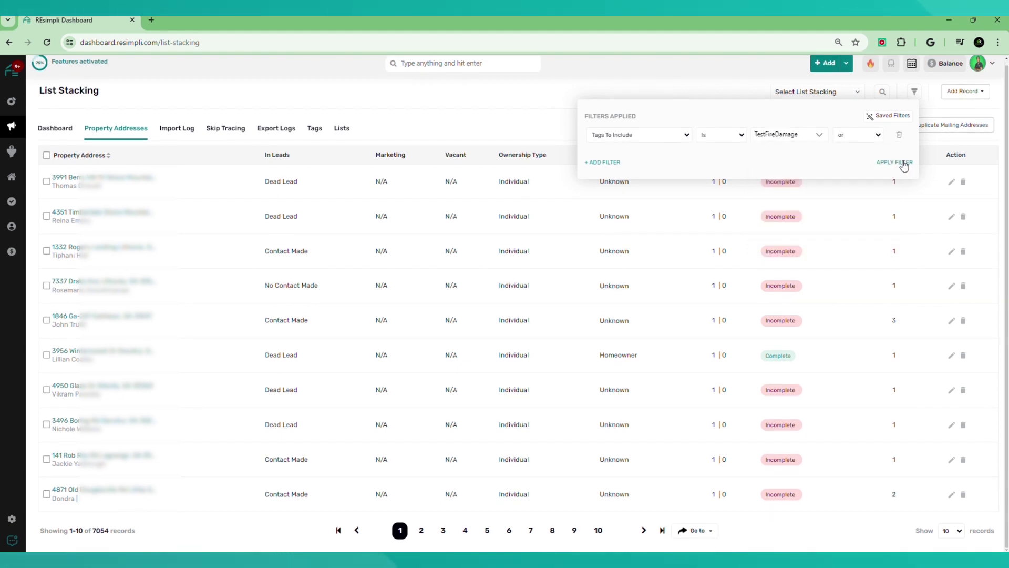
{"action": "left_click", "coordinate": [890, 163]}
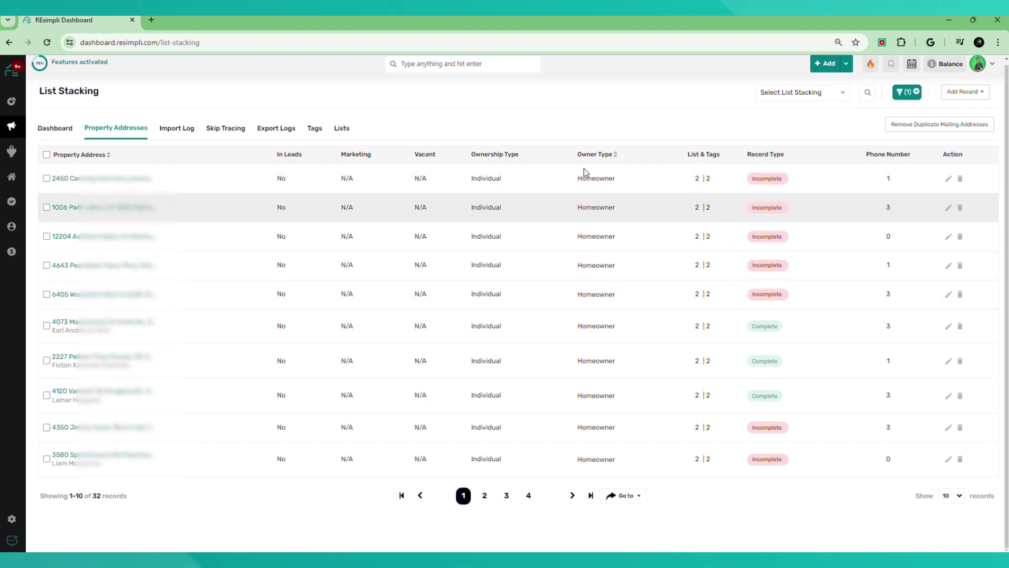
{"action": "left_click", "coordinate": [60, 131]}
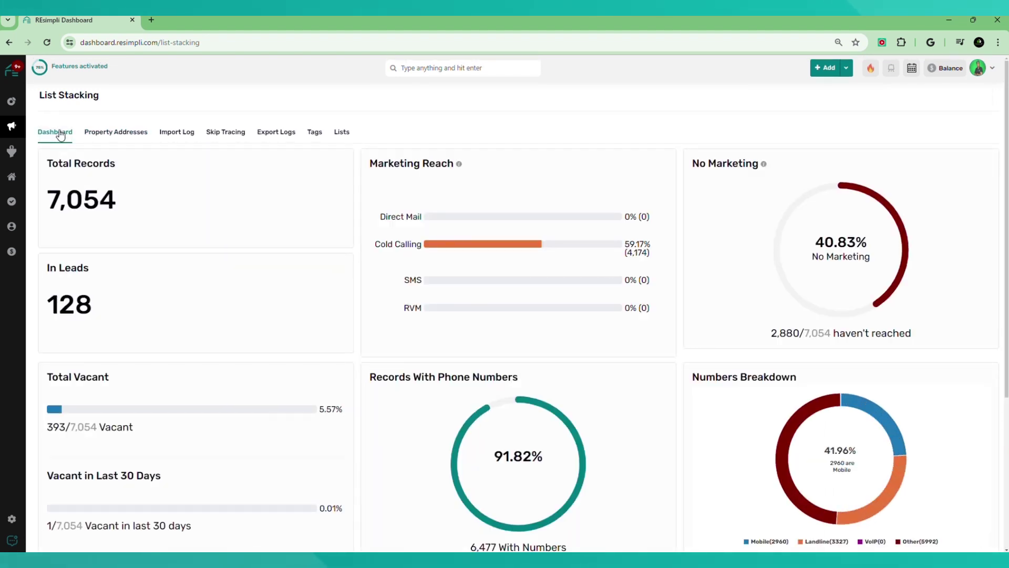
Step: Go back to Property Addresses and clear the tag filter to show all 7,054 records
{"action": "left_click", "coordinate": [92, 132]}
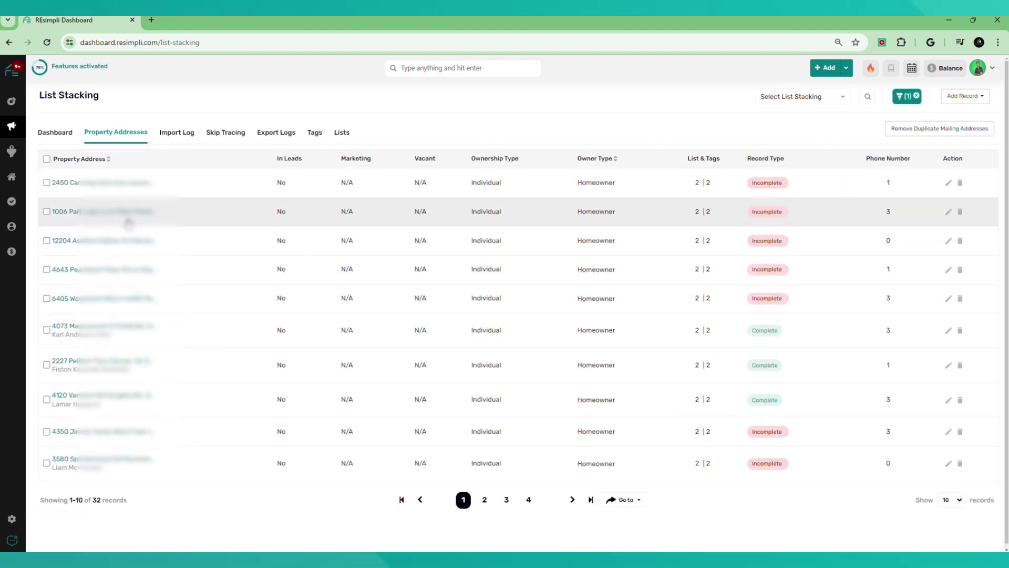
{"action": "left_click", "coordinate": [916, 96]}
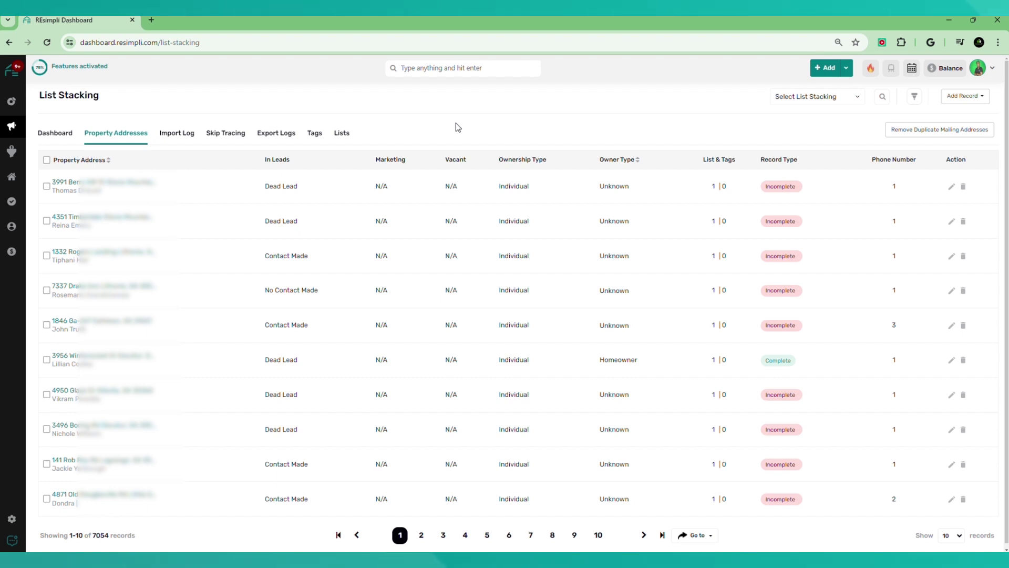
Step: Filter property addresses to List Count is more than 1
{"action": "left_click", "coordinate": [915, 100]}
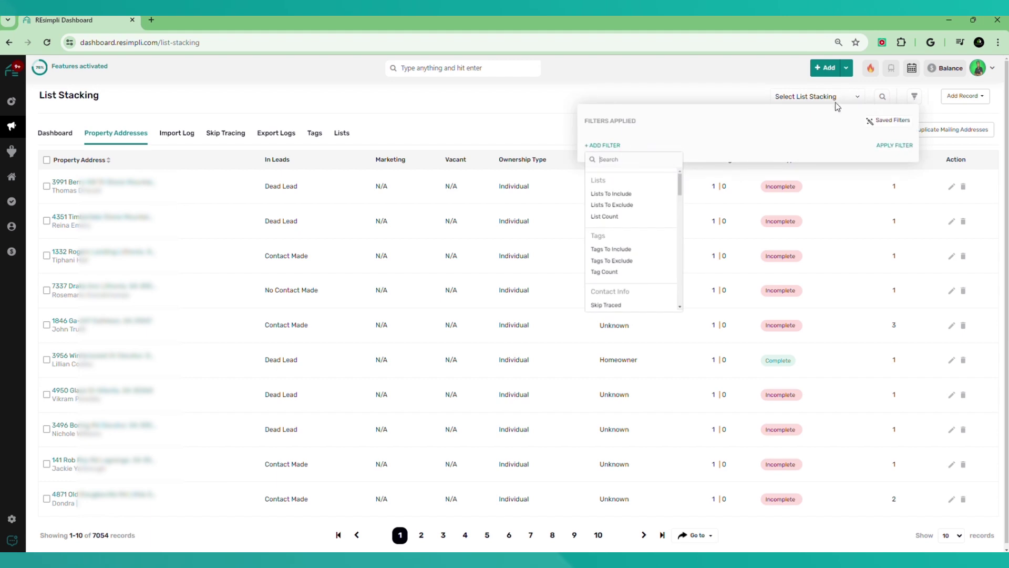
{"action": "left_click", "coordinate": [605, 216]}
{"action": "left_click", "coordinate": [731, 140]}
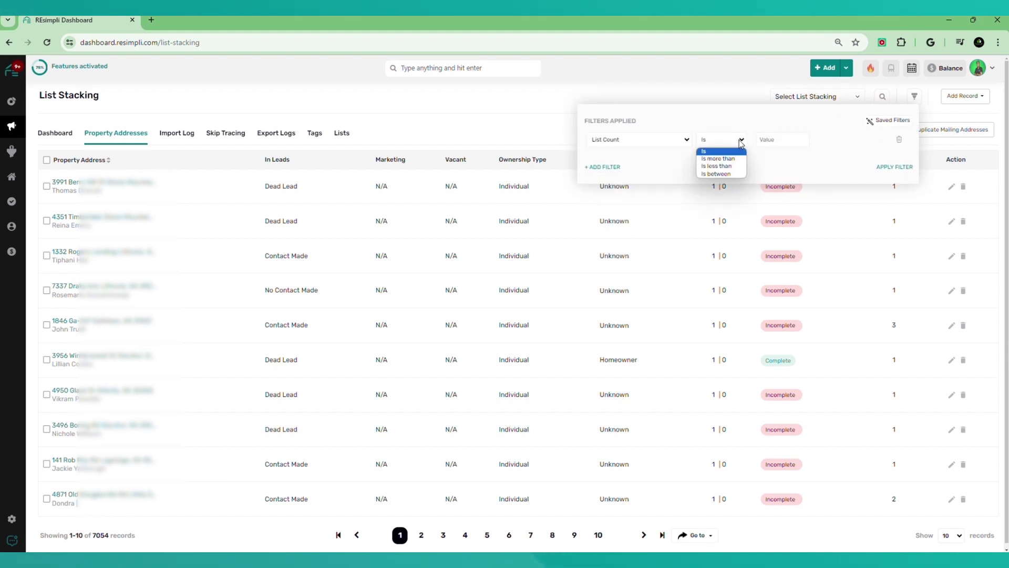
{"action": "left_click", "coordinate": [722, 163]}
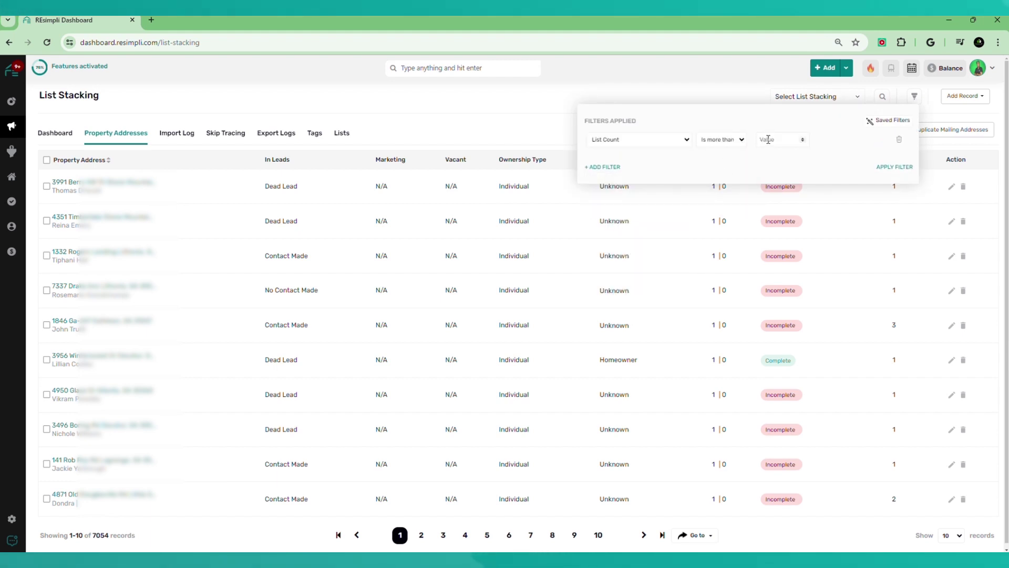
{"action": "left_click", "coordinate": [769, 140]}
{"action": "type", "text": "1"}
{"action": "left_click", "coordinate": [895, 166]}
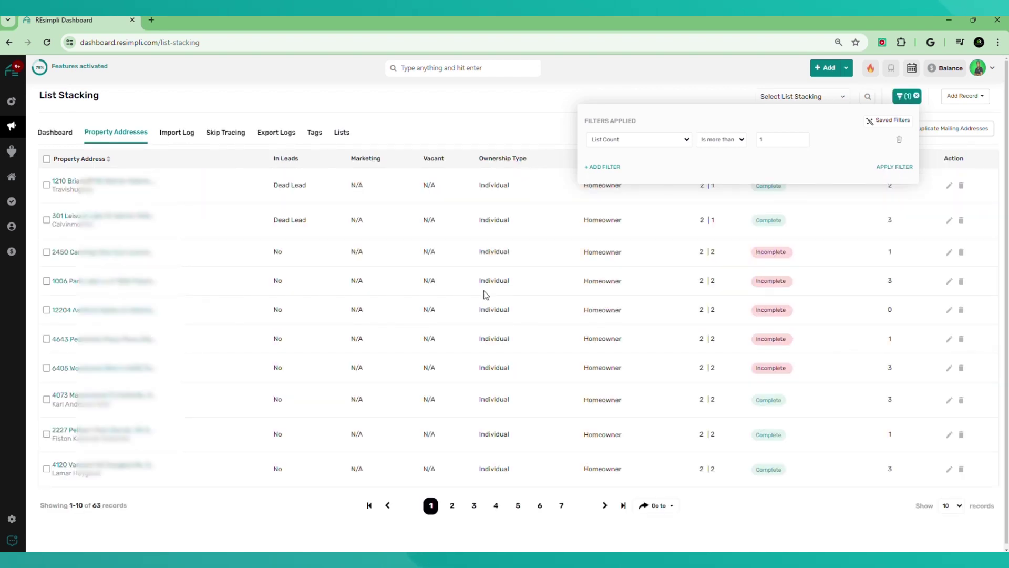
Step: Page through the 63 stacked results, ending on page 4 (records 31–40)
{"action": "left_click", "coordinate": [518, 506]}
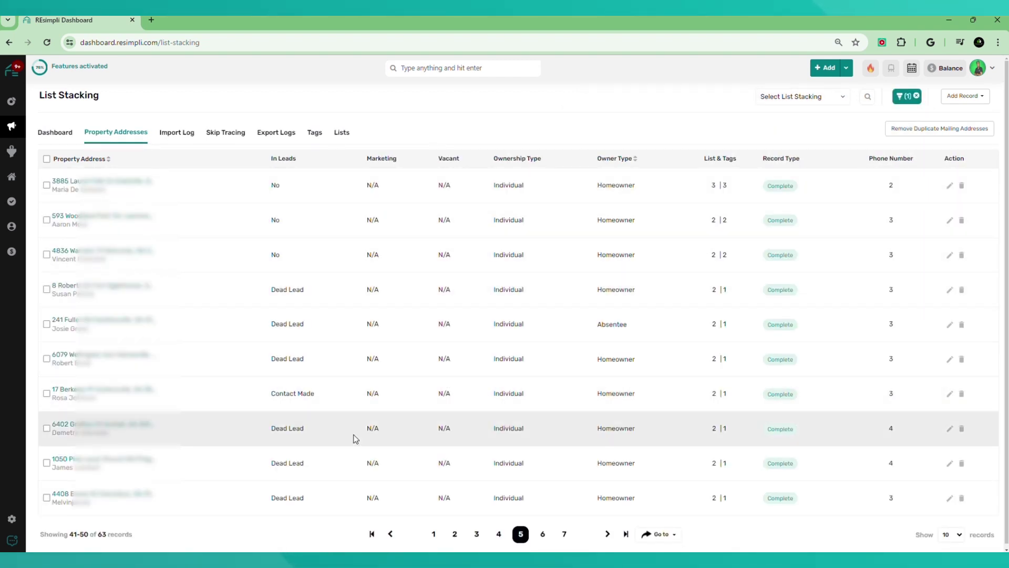
{"action": "mouse_move", "coordinate": [714, 292]}
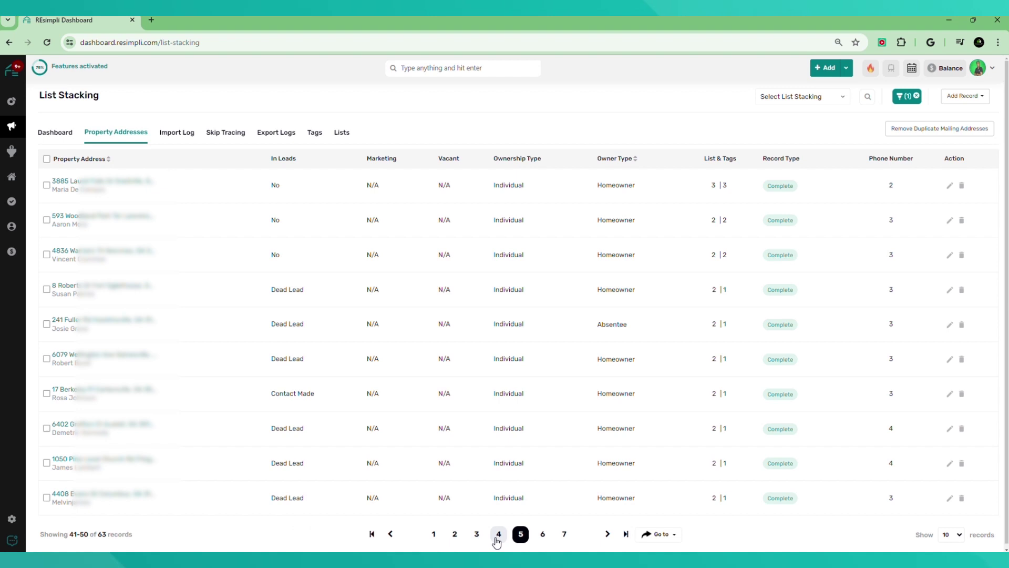
{"action": "left_click", "coordinate": [497, 538]}
{"action": "mouse_move", "coordinate": [698, 358]}
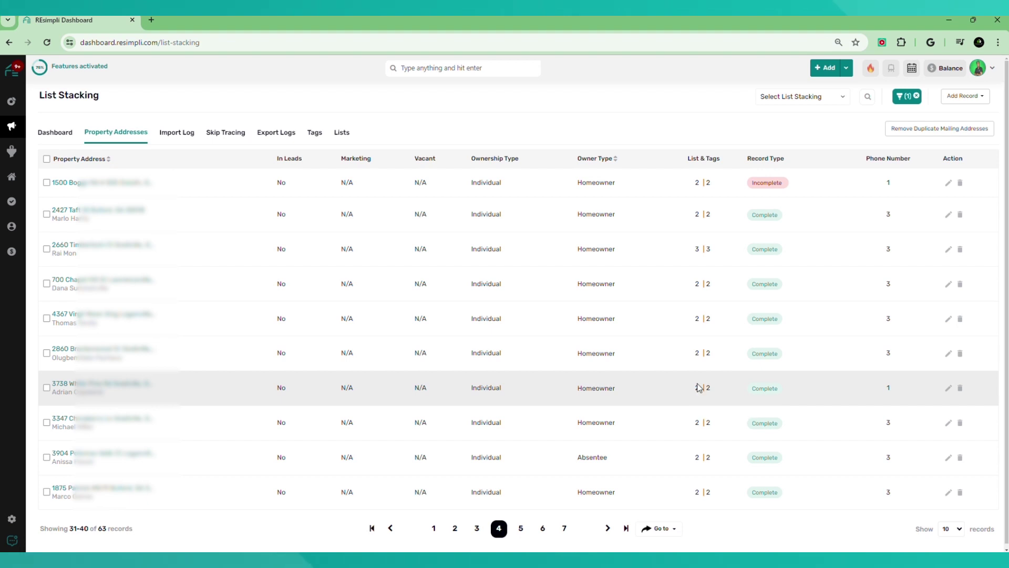
{"action": "mouse_move", "coordinate": [699, 427]}
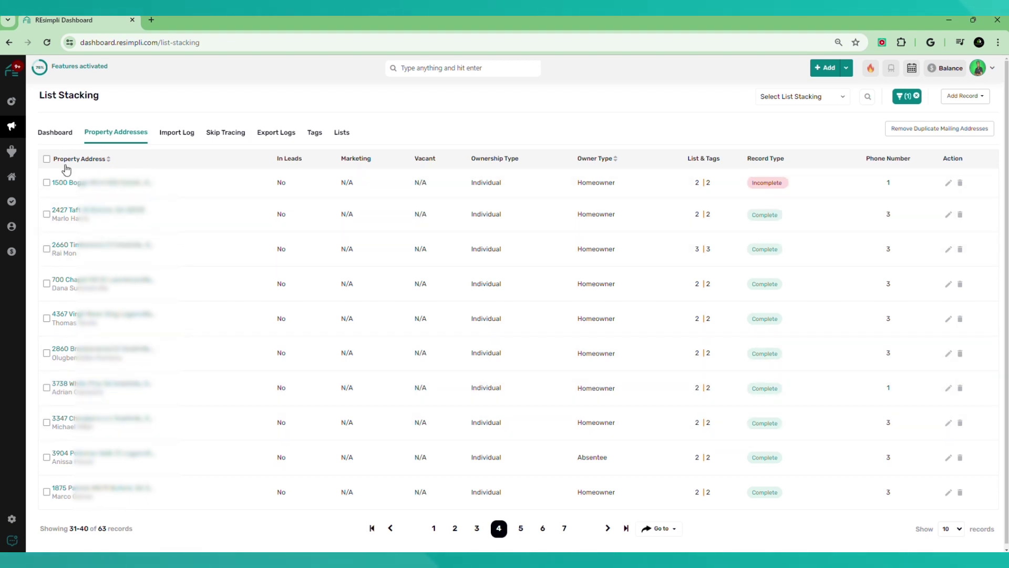
Step: Select all properties on the page and choose Add to List from the bulk actions
{"action": "left_click", "coordinate": [46, 159]}
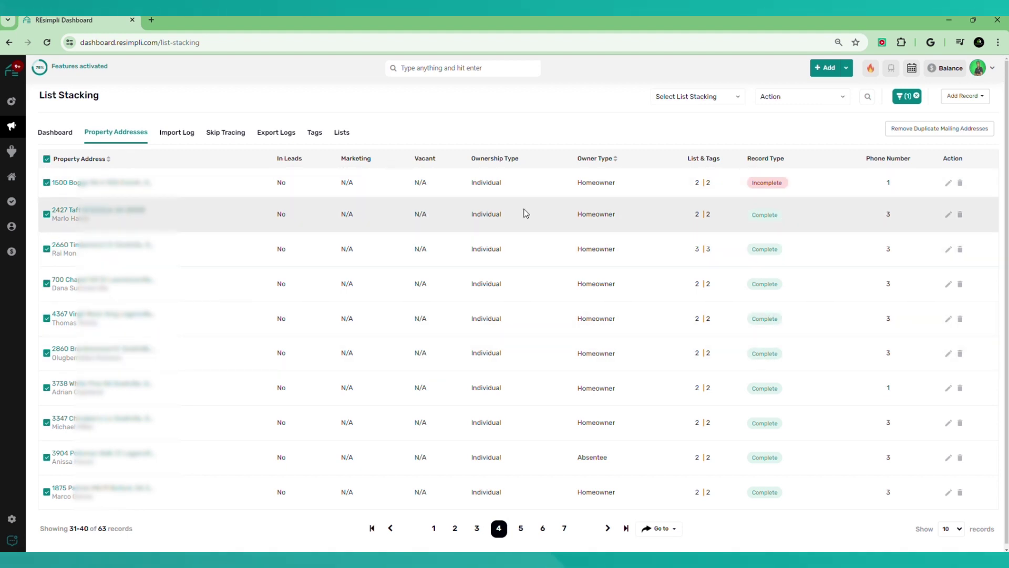
{"action": "left_click", "coordinate": [724, 99]}
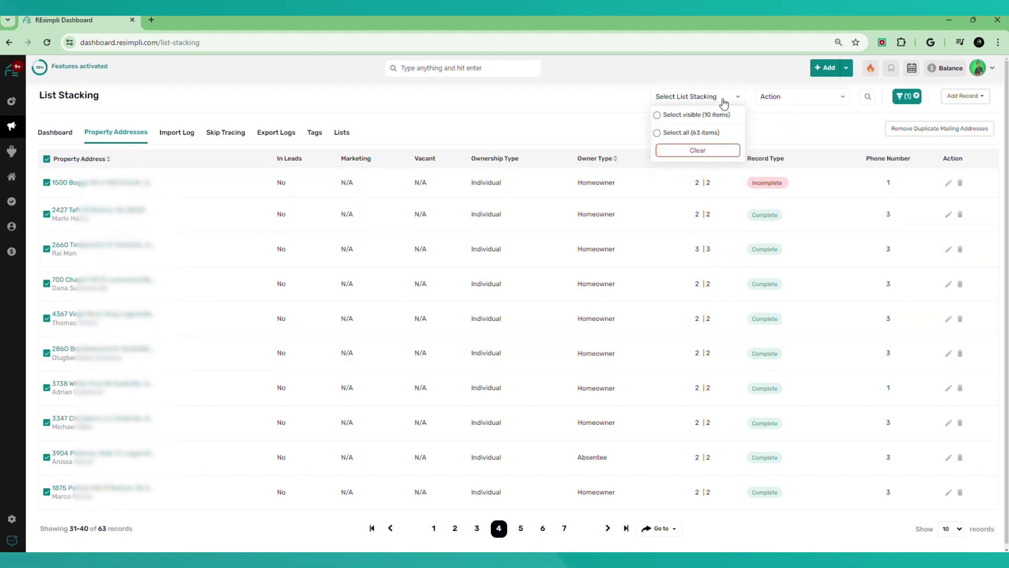
{"action": "left_click", "coordinate": [798, 102]}
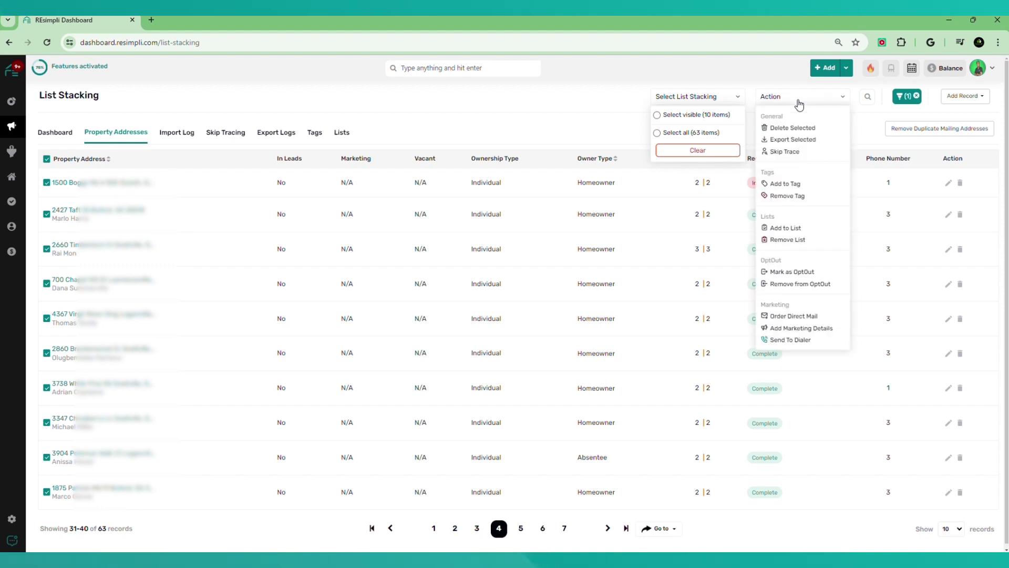
{"action": "left_click", "coordinate": [795, 230]}
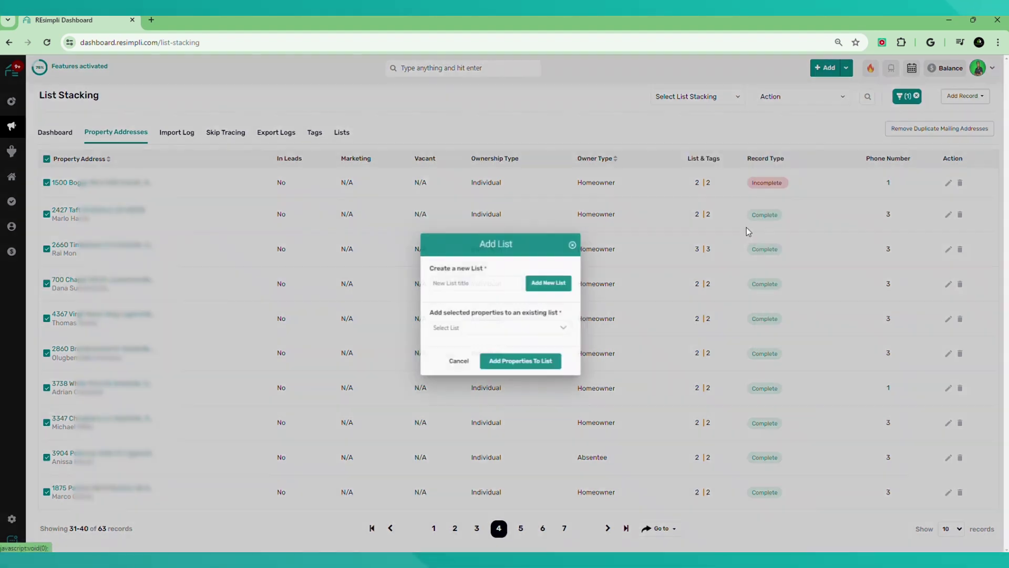
Step: Create a new list titled 'Stacked CodeViolation/Fire damage', then close the Add List dialog
{"action": "left_click", "coordinate": [455, 287]}
{"action": "type", "text": "Stack"}
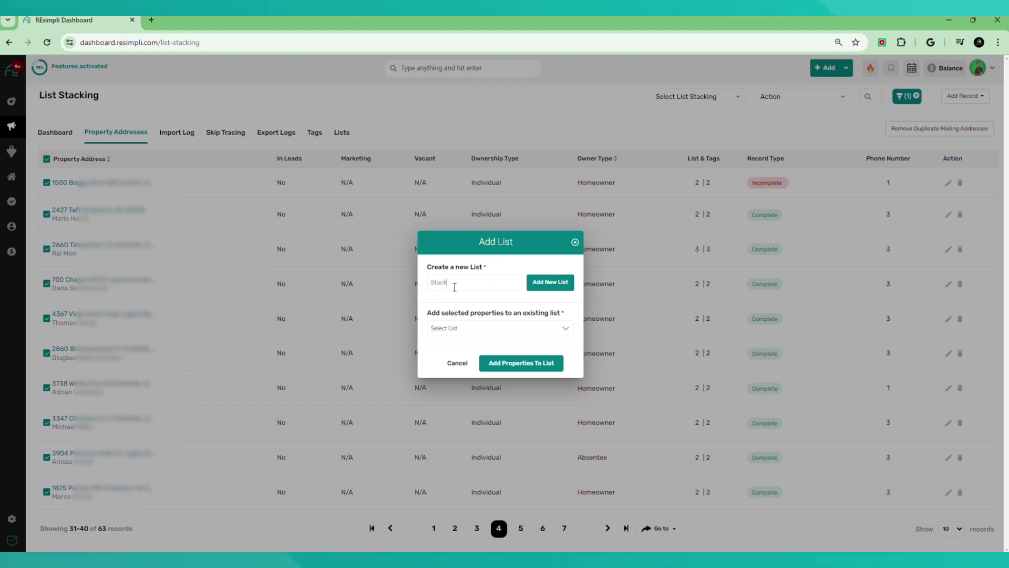
{"action": "type", "text": "ed Code"}
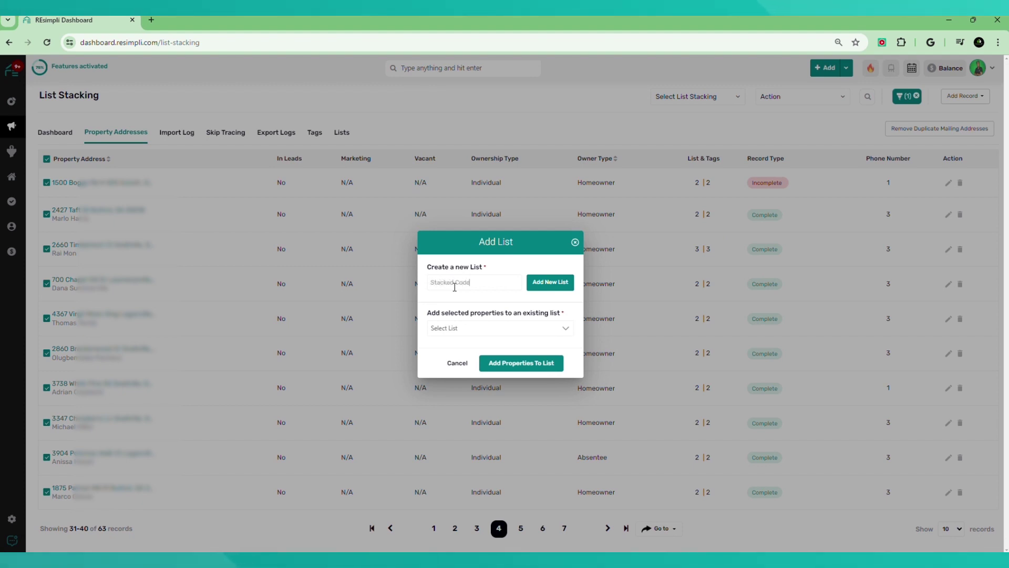
{"action": "type", "text": "Violation/Fire da"}
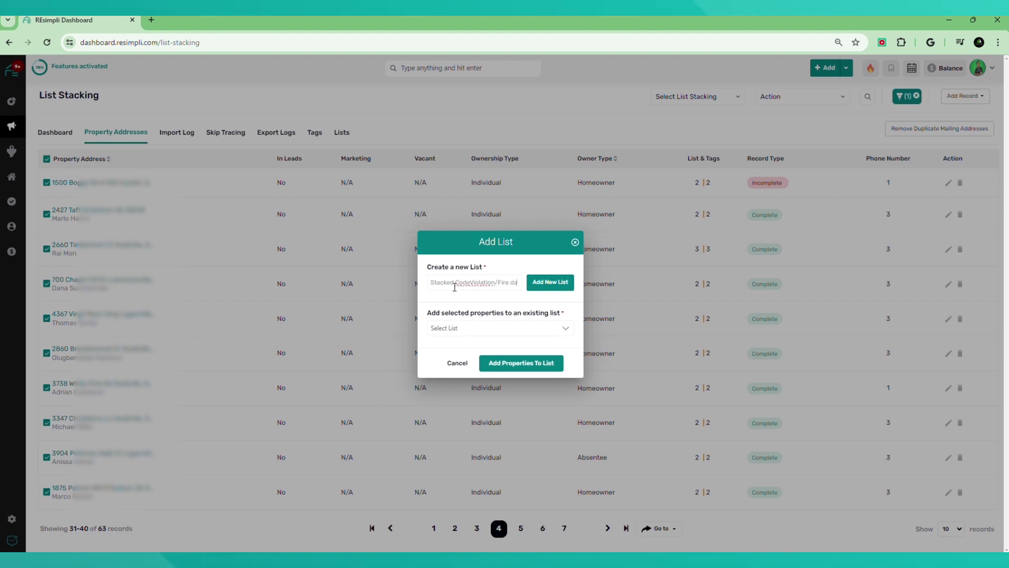
{"action": "type", "text": "mage"}
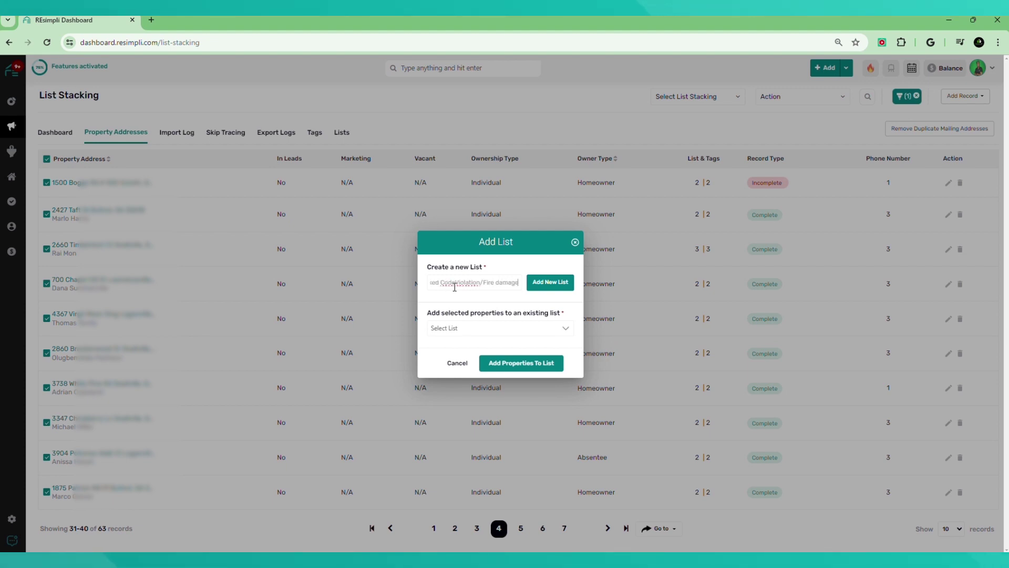
{"action": "left_click", "coordinate": [552, 283]}
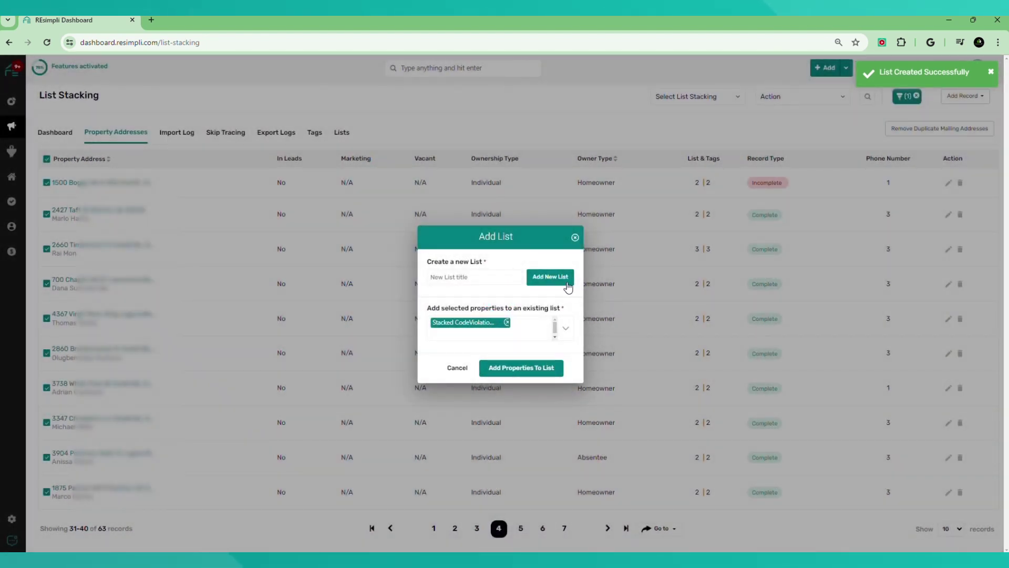
{"action": "left_click", "coordinate": [575, 237]}
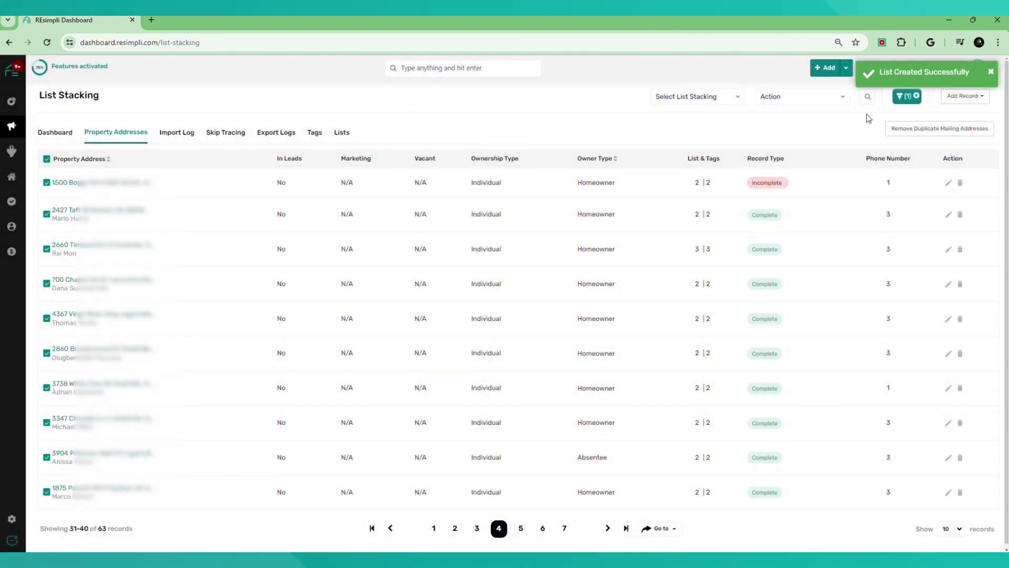
{"action": "left_click", "coordinate": [823, 97]}
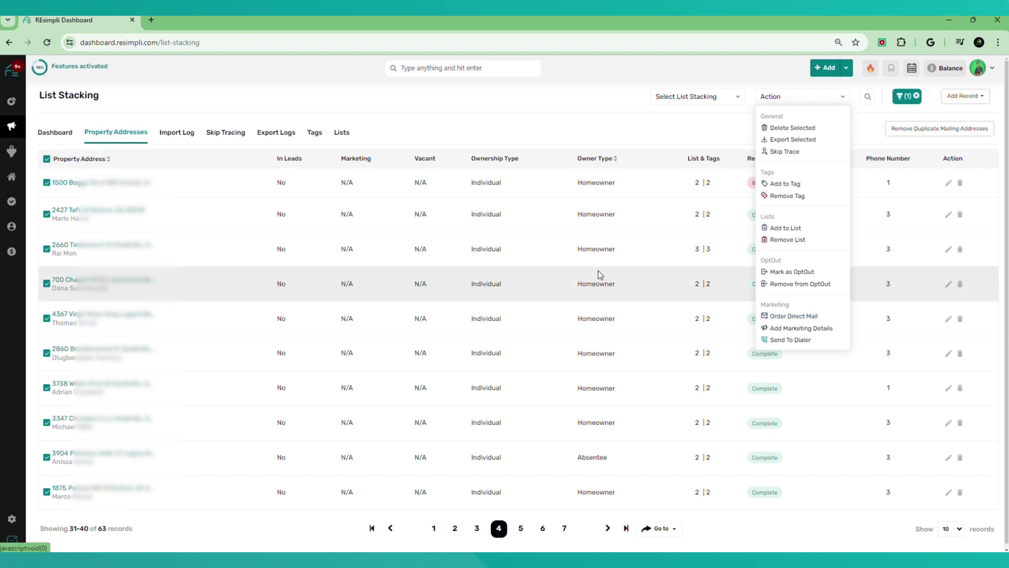
{"action": "left_click", "coordinate": [176, 178]}
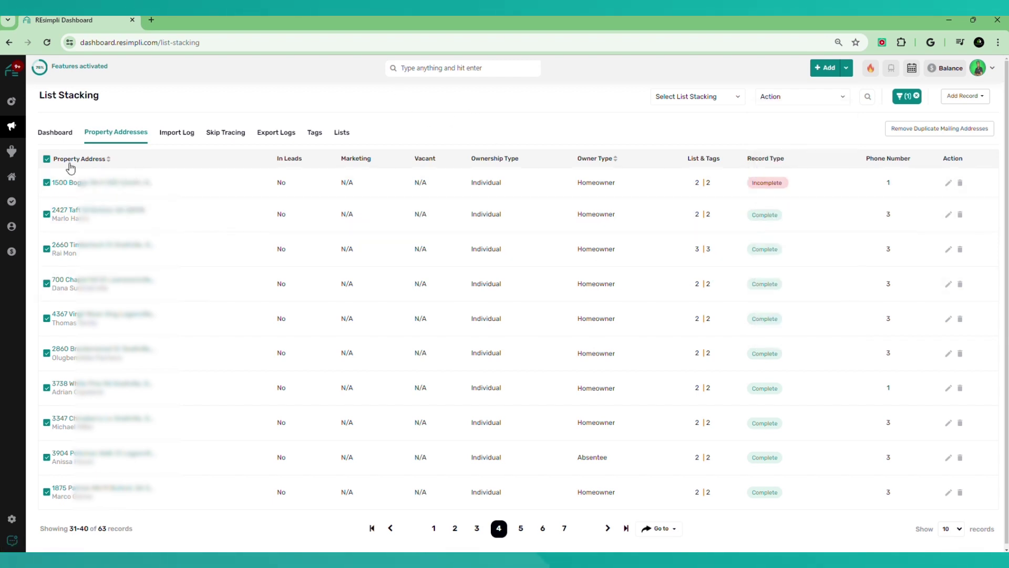
Step: Deselect all properties and page through the stacked records to page 2
{"action": "left_click", "coordinate": [46, 159]}
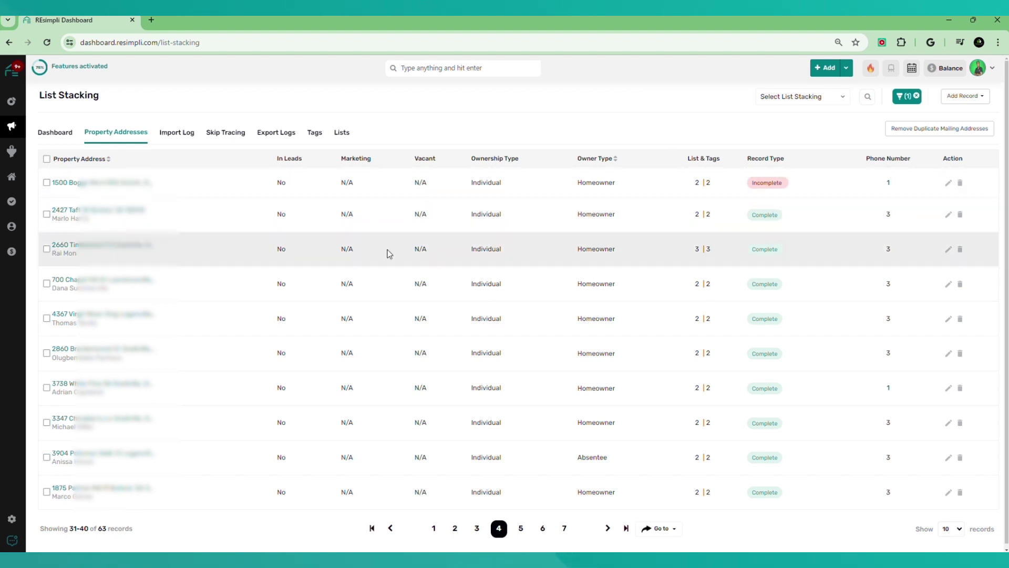
{"action": "left_click", "coordinate": [567, 528]}
{"action": "left_click", "coordinate": [499, 293]}
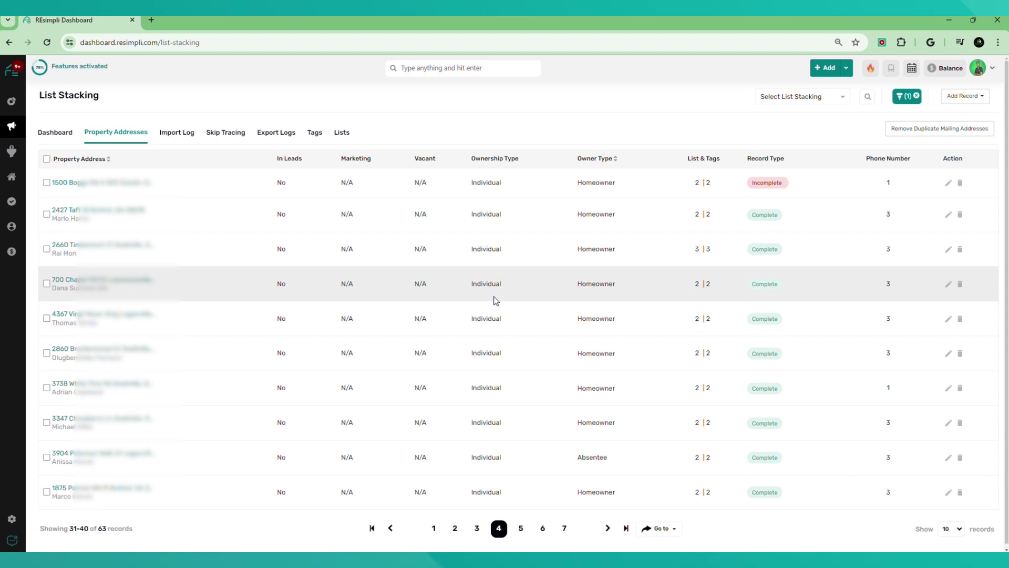
{"action": "left_click", "coordinate": [455, 529]}
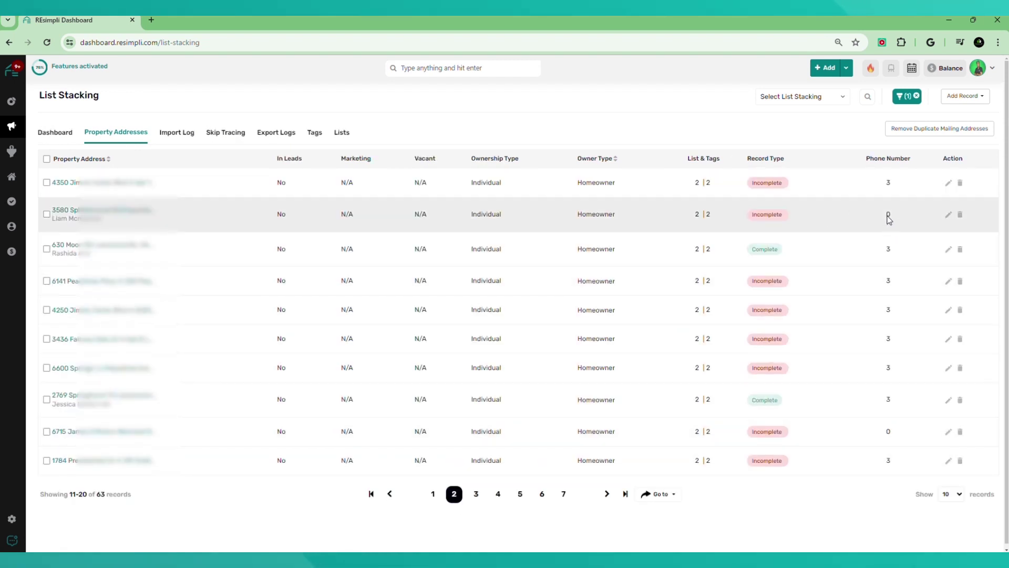
Step: Check the Incomplete records showing 0 phone numbers, then clear the list-count filter
{"action": "mouse_move", "coordinate": [777, 219]}
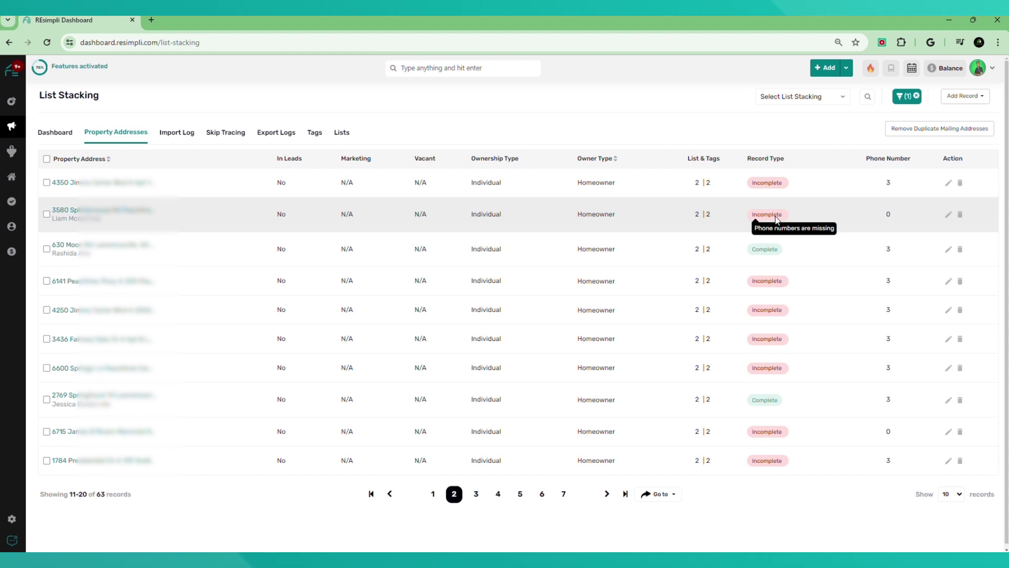
{"action": "mouse_move", "coordinate": [772, 435]}
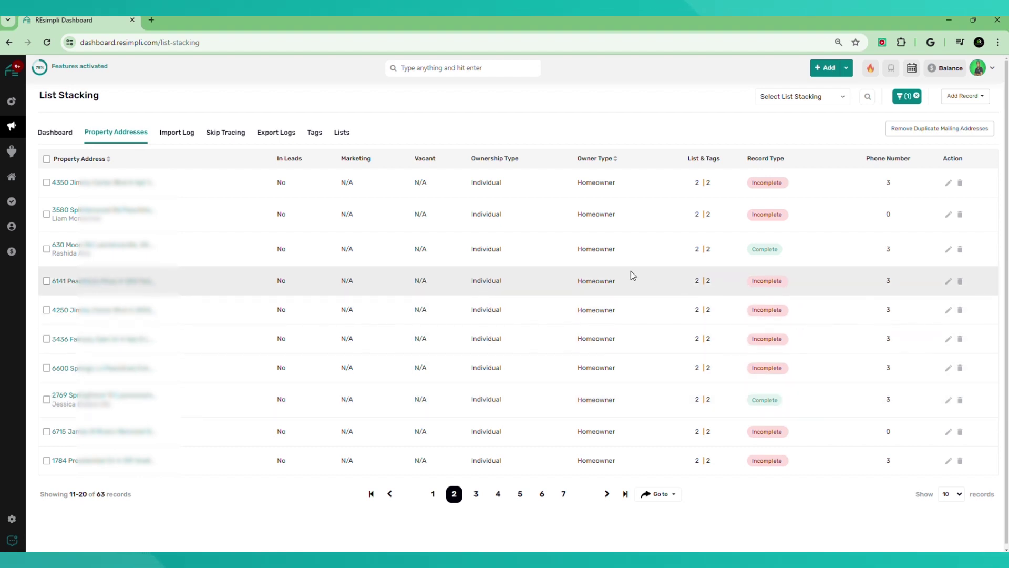
{"action": "left_click", "coordinate": [916, 96]}
Step: Filter properties to Phone Number equals 'Doesn't have a number' (577 records) and select the page's records
{"action": "left_click", "coordinate": [915, 92]}
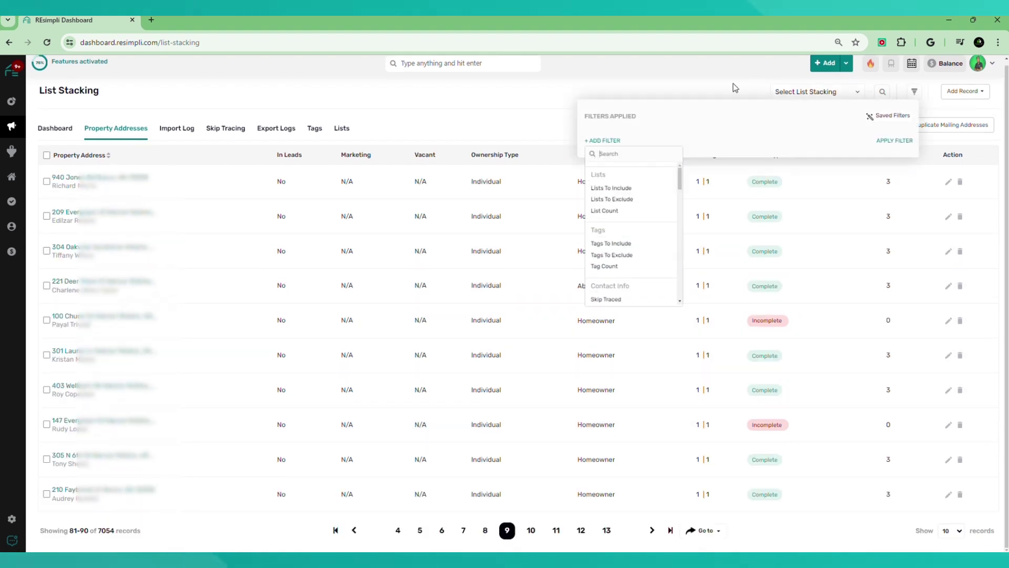
{"action": "scroll", "coordinate": [639, 199], "scroll_direction": "down", "scroll_amount": 5}
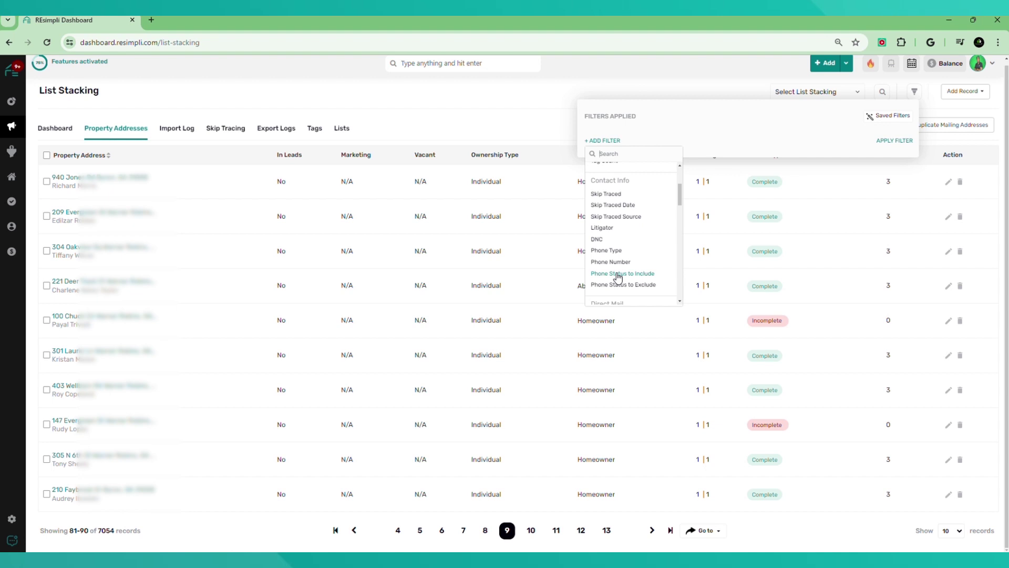
{"action": "left_click", "coordinate": [618, 262]}
{"action": "left_click", "coordinate": [736, 135]}
{"action": "left_click", "coordinate": [813, 137]}
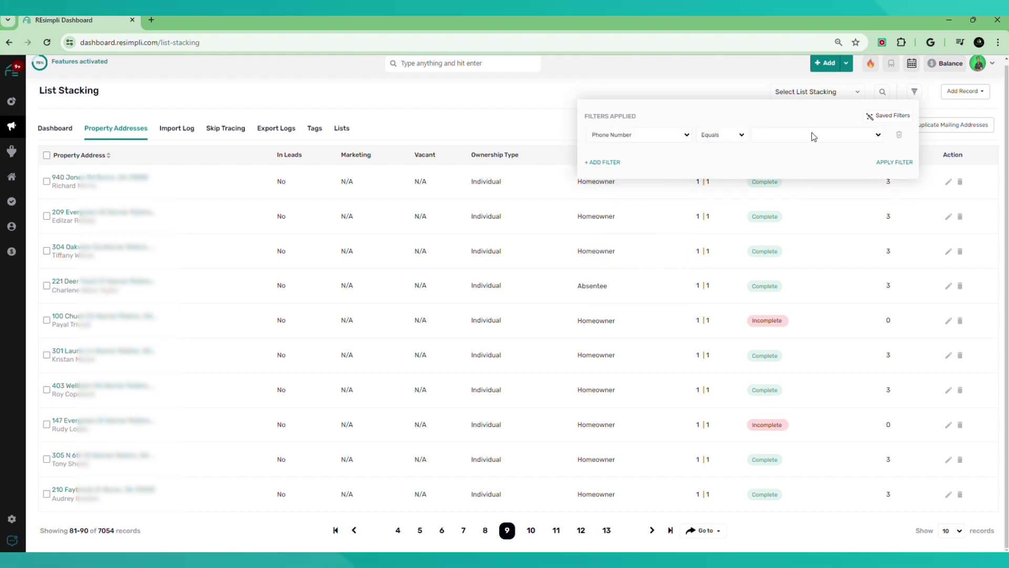
{"action": "left_click", "coordinate": [832, 136]}
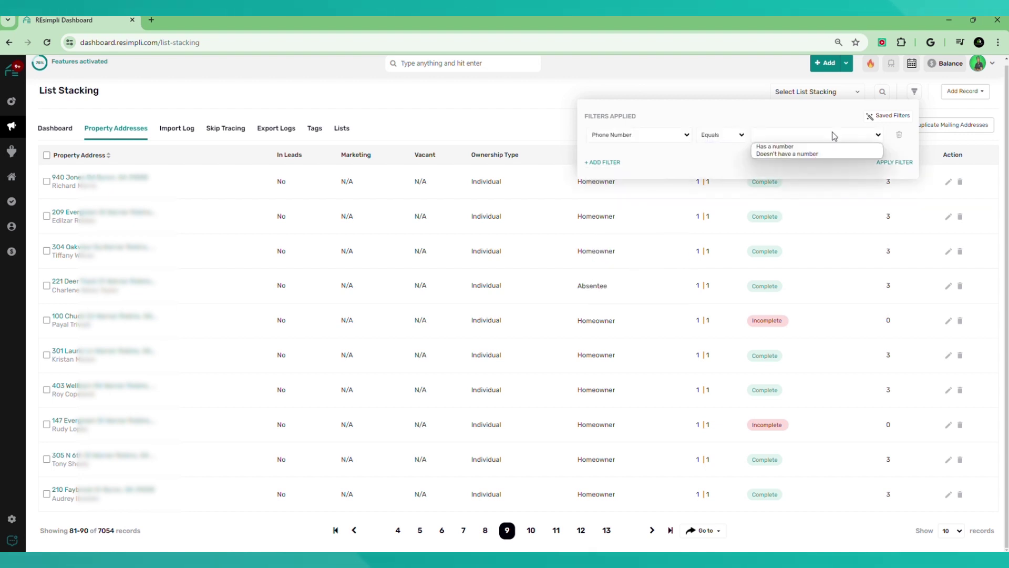
{"action": "left_click", "coordinate": [789, 155]}
{"action": "left_click", "coordinate": [895, 162]}
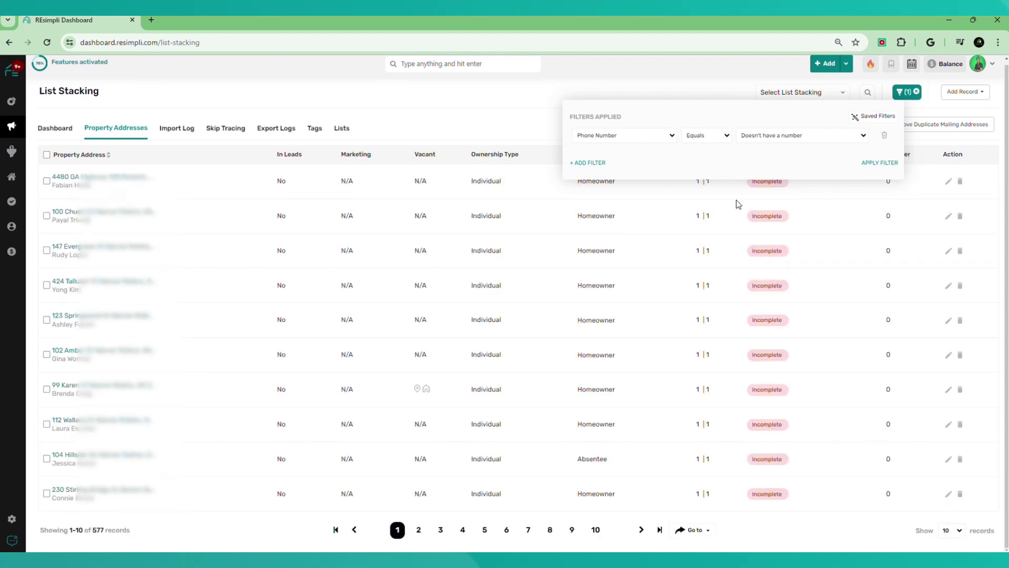
{"action": "left_click", "coordinate": [476, 103]}
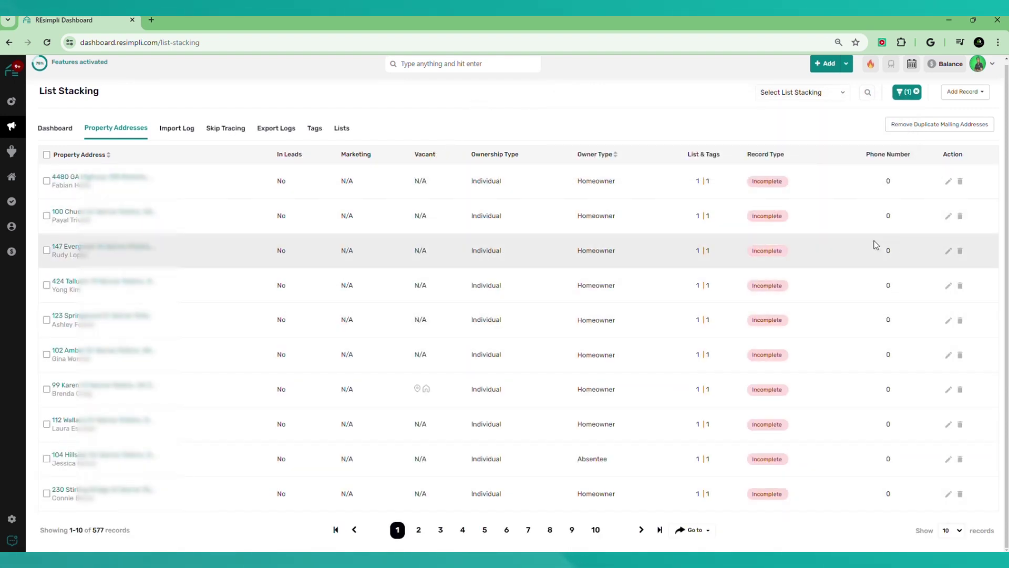
{"action": "left_click", "coordinate": [46, 155]}
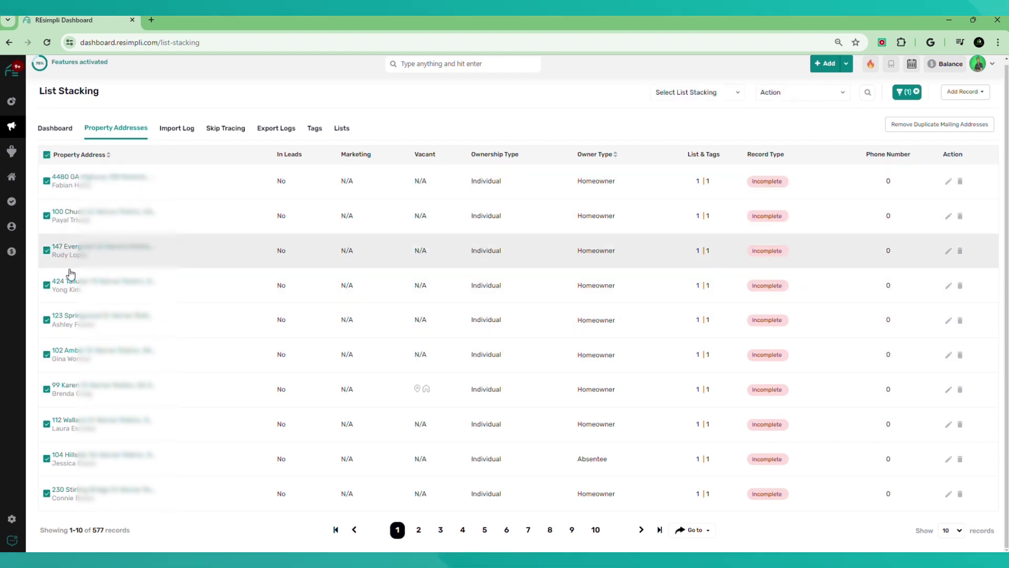
Step: Extend the selection to all 577 filtered records
{"action": "left_click", "coordinate": [736, 95]}
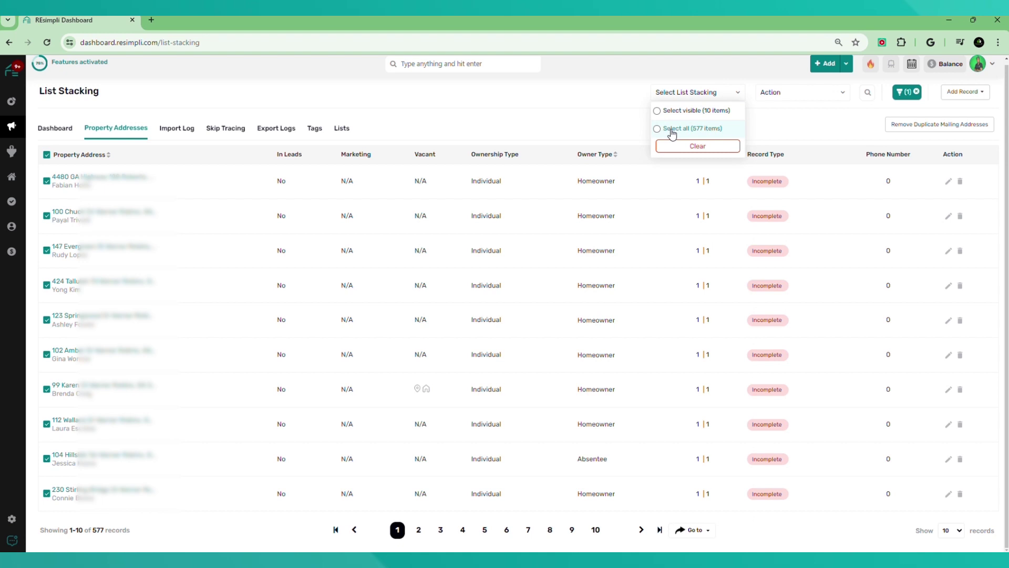
{"action": "left_click", "coordinate": [682, 95]}
{"action": "left_click", "coordinate": [675, 97]}
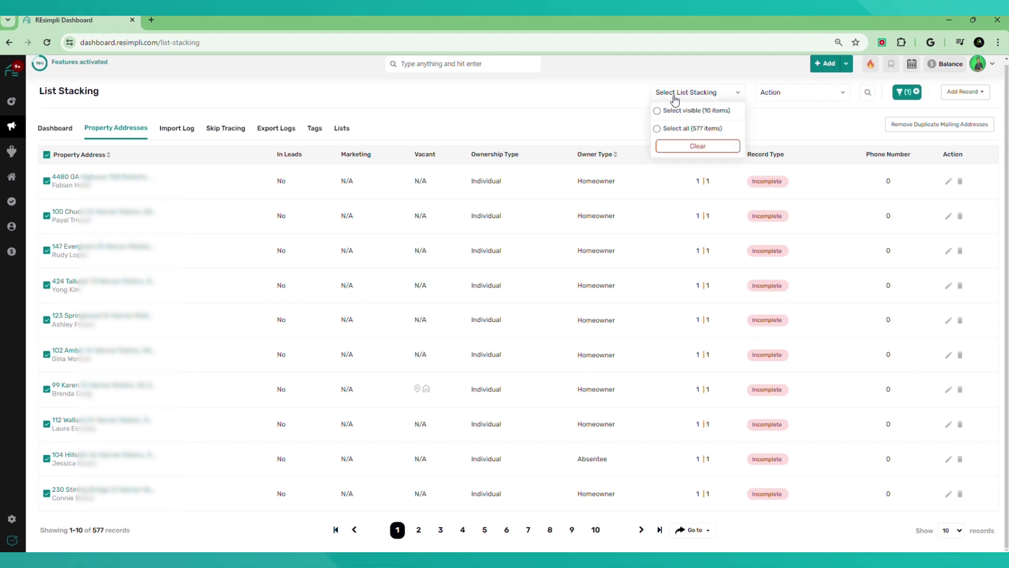
{"action": "left_click", "coordinate": [673, 130]}
Step: Start a skip trace titled 'Test' for the selection, then cancel the dialog
{"action": "left_click", "coordinate": [820, 96]}
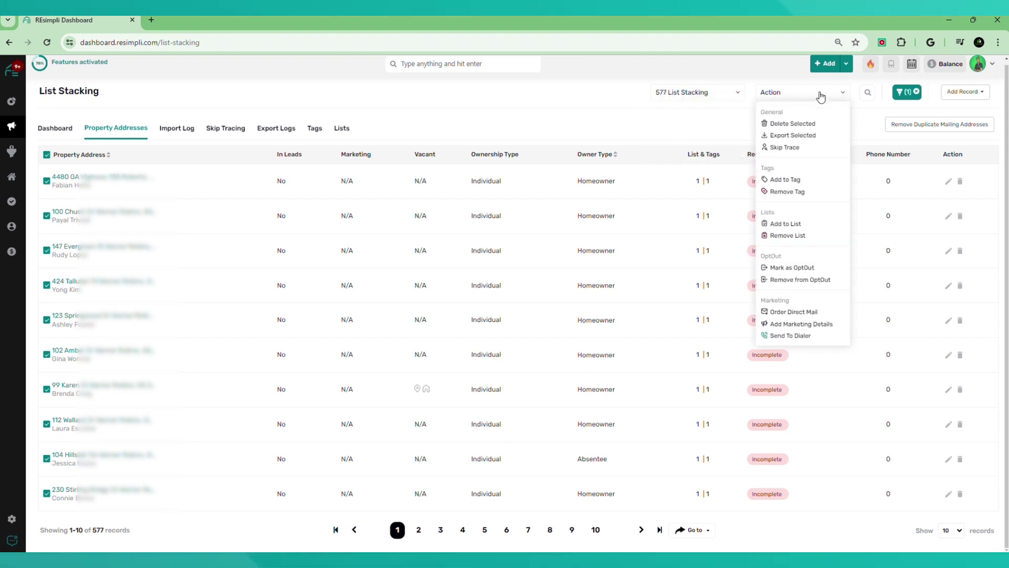
{"action": "left_click", "coordinate": [793, 148]}
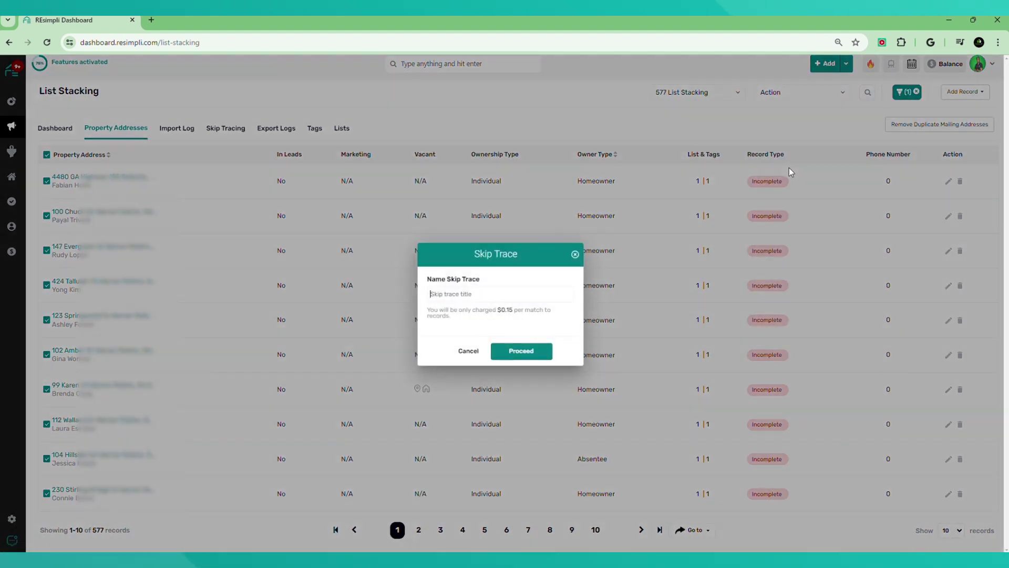
{"action": "left_click", "coordinate": [478, 293]}
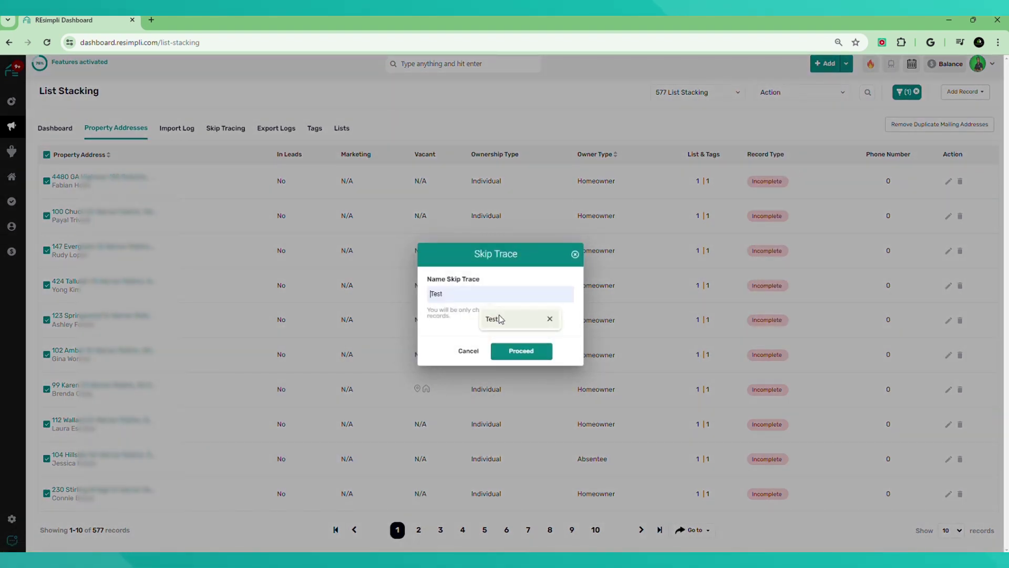
{"action": "left_click", "coordinate": [500, 319]}
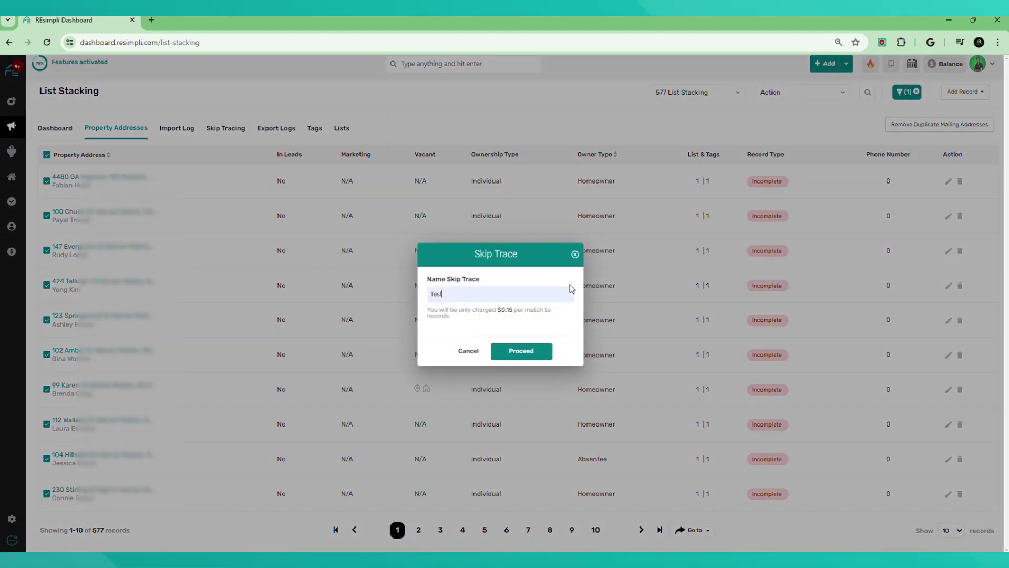
{"action": "left_click", "coordinate": [576, 256]}
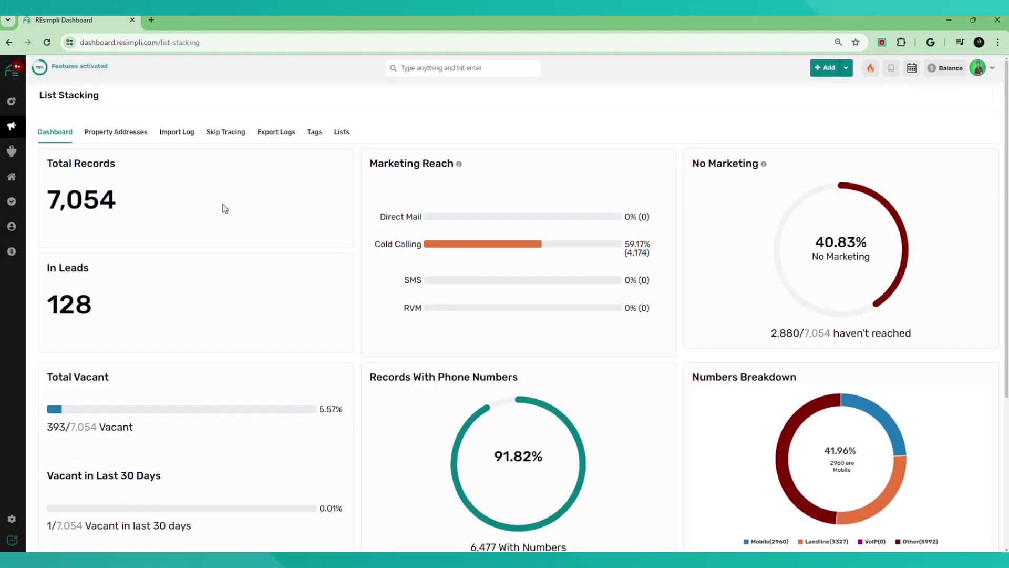